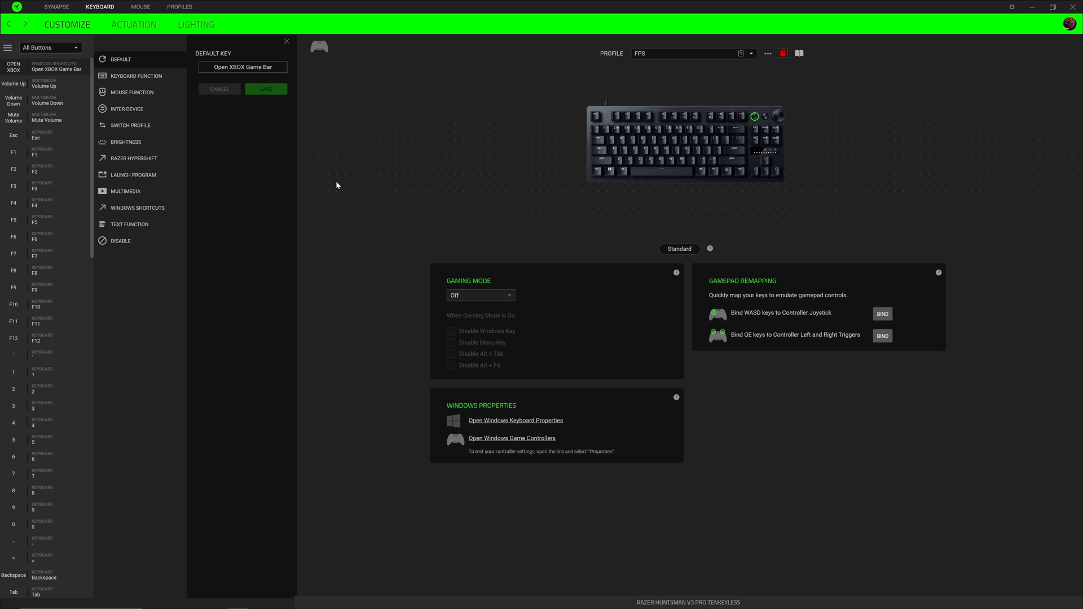
Step: Return to the dashboard and open the Huntsman V3 Pro Tenkeyless keyboard's settings
{"action": "left_click", "coordinate": [56, 7]}
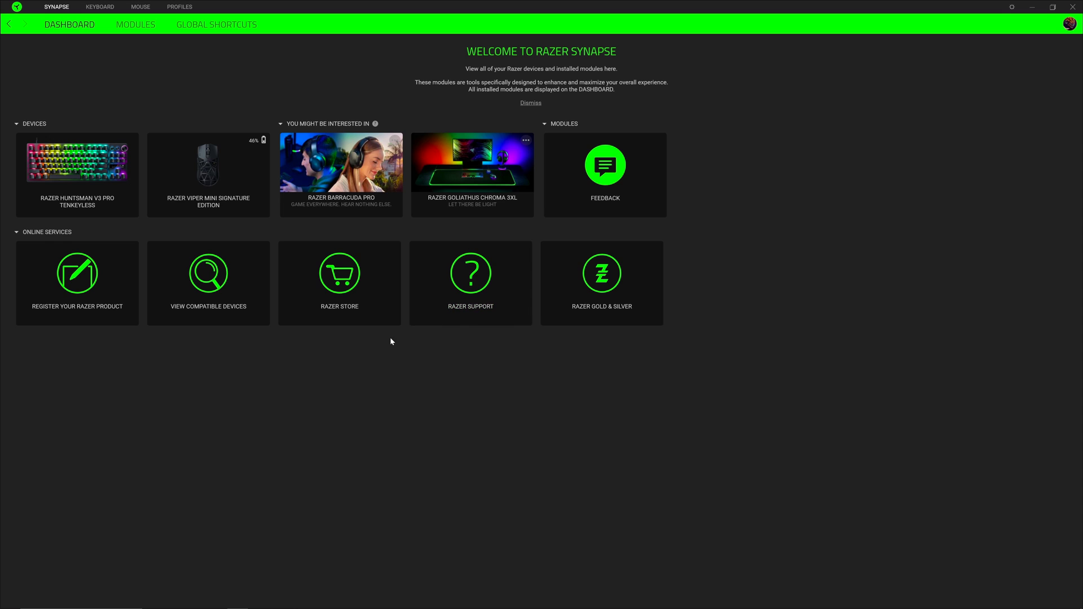
{"action": "left_click", "coordinate": [97, 168]}
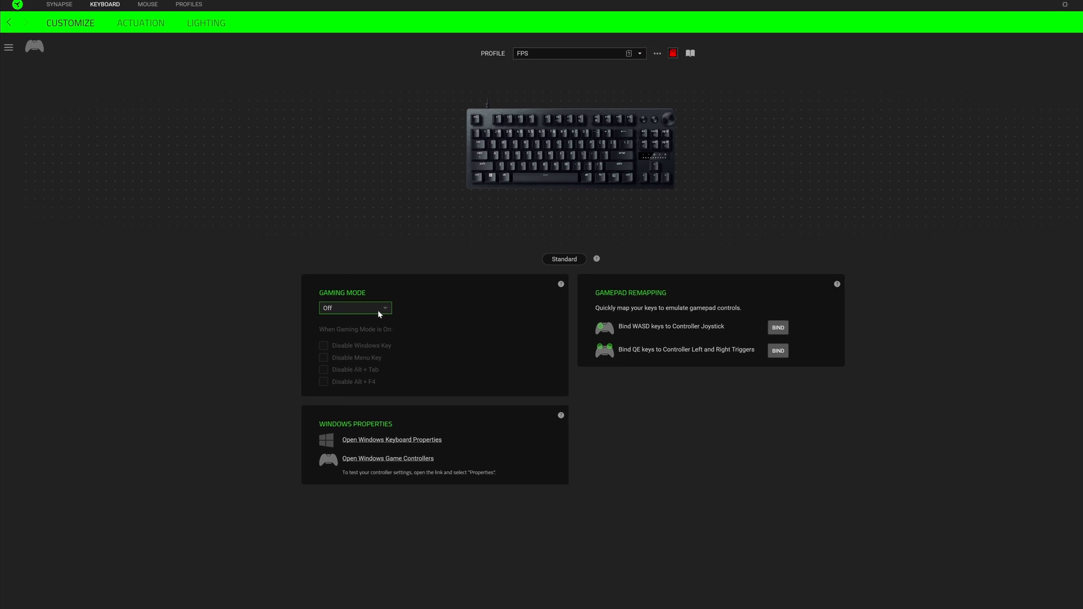
Step: Switch the FPS profile's Gaming Mode to Always on, then back to Off
{"action": "left_click", "coordinate": [380, 310]}
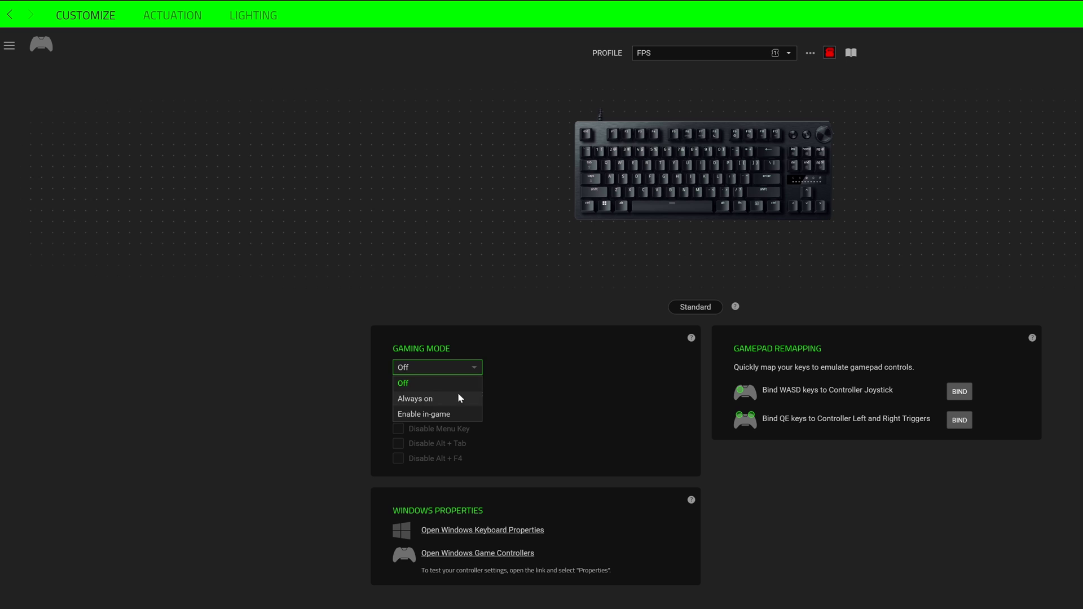
{"action": "left_click", "coordinate": [373, 332]}
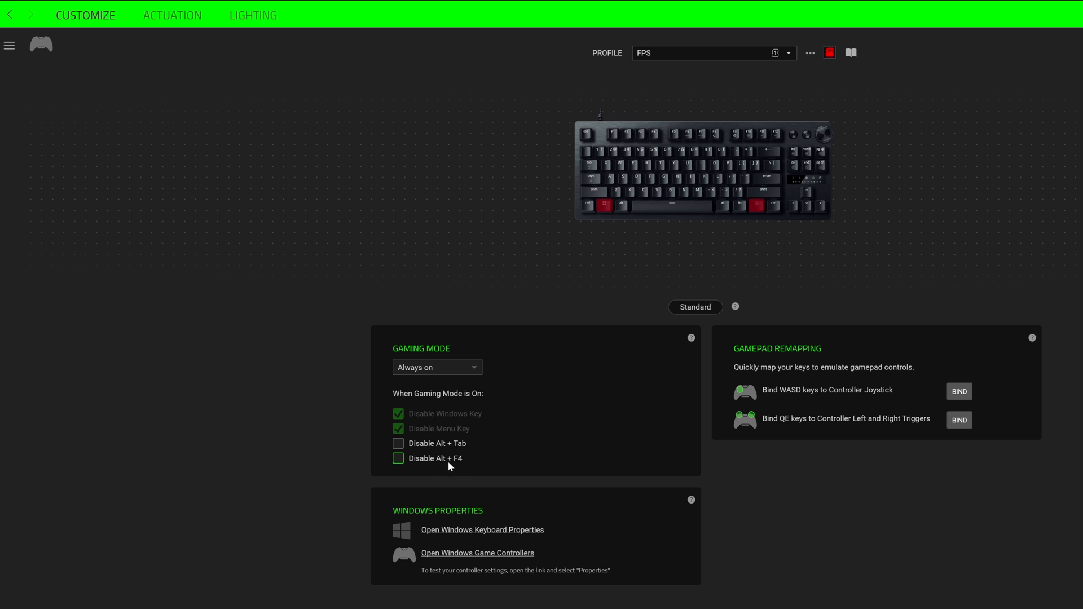
{"action": "left_click", "coordinate": [460, 370]}
{"action": "left_click", "coordinate": [455, 382]}
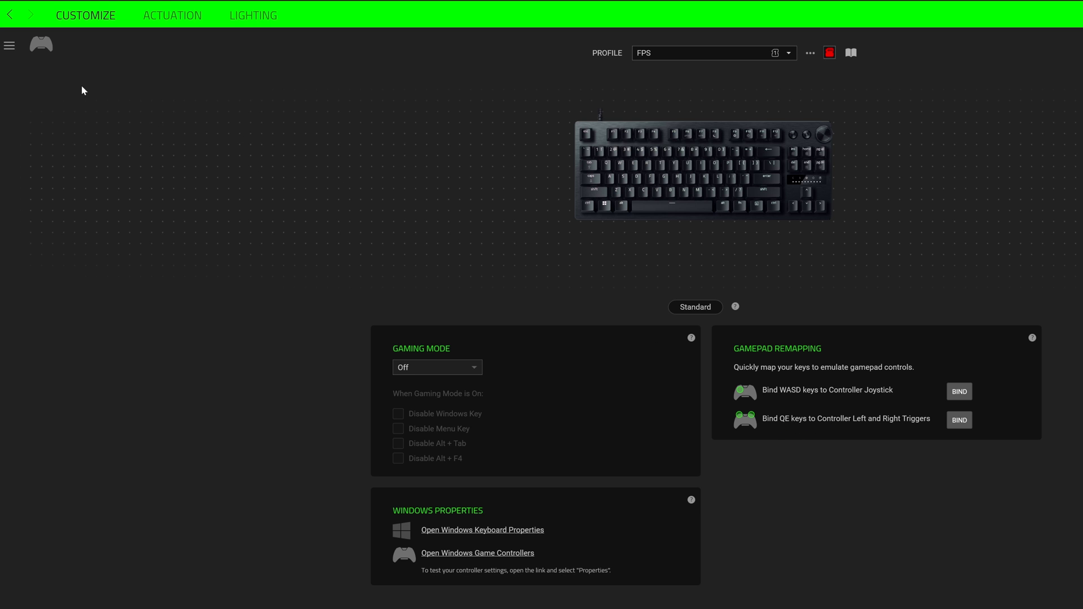
Step: Browse the All Buttons list and close the Open XBOX key's remap options unchanged
{"action": "left_click", "coordinate": [9, 46]}
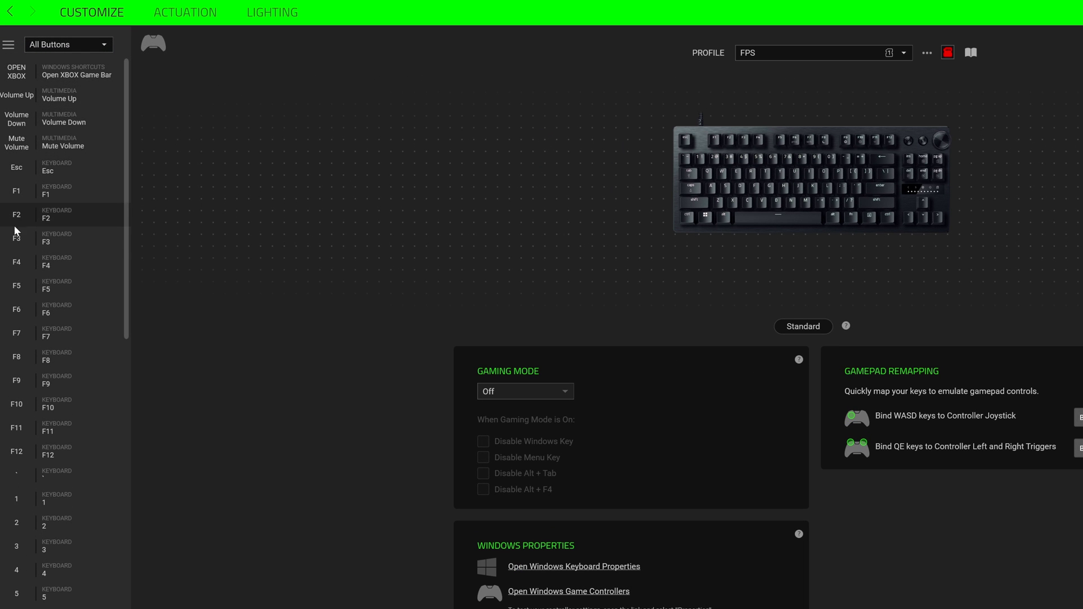
{"action": "left_click_drag", "start_coordinate": [100, 449], "coordinate": [103, 458]}
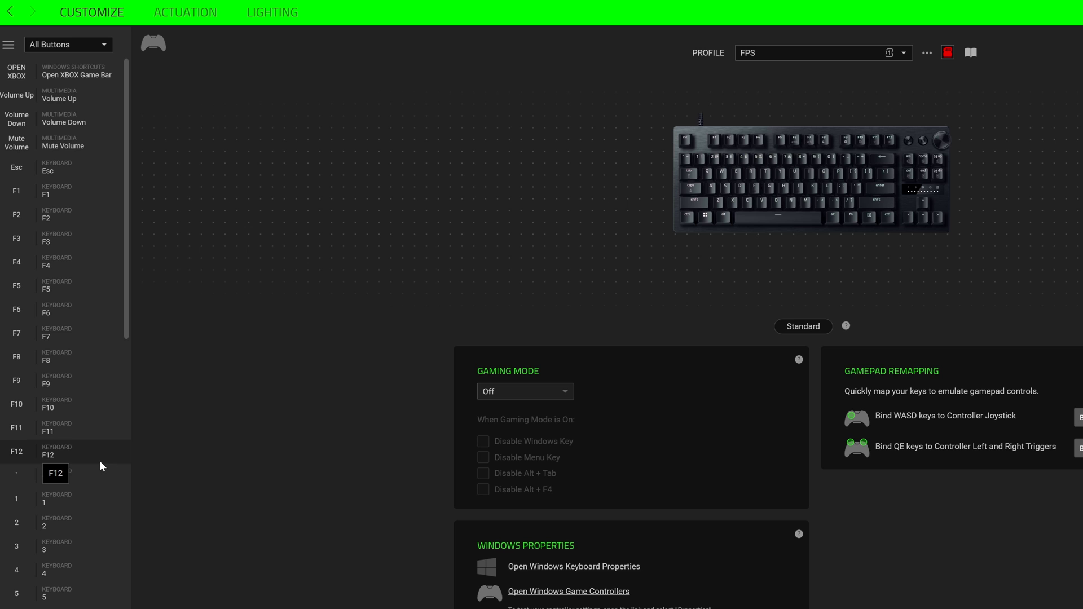
{"action": "scroll", "coordinate": [96, 471], "scroll_direction": "down", "scroll_amount": 3}
{"action": "scroll", "coordinate": [97, 473], "scroll_direction": "up", "scroll_amount": 3}
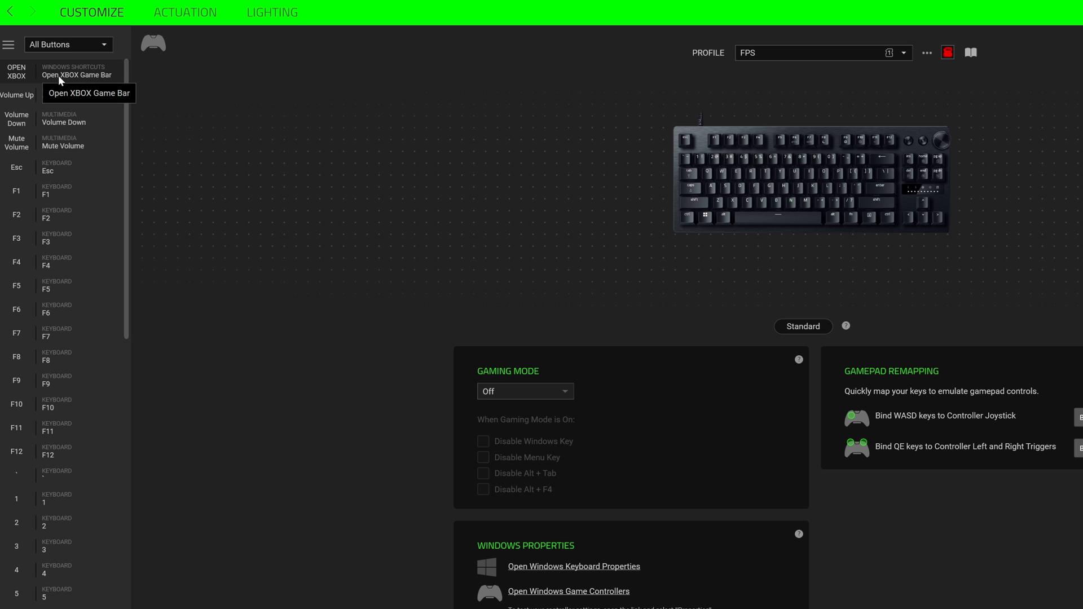
{"action": "left_click", "coordinate": [59, 75]}
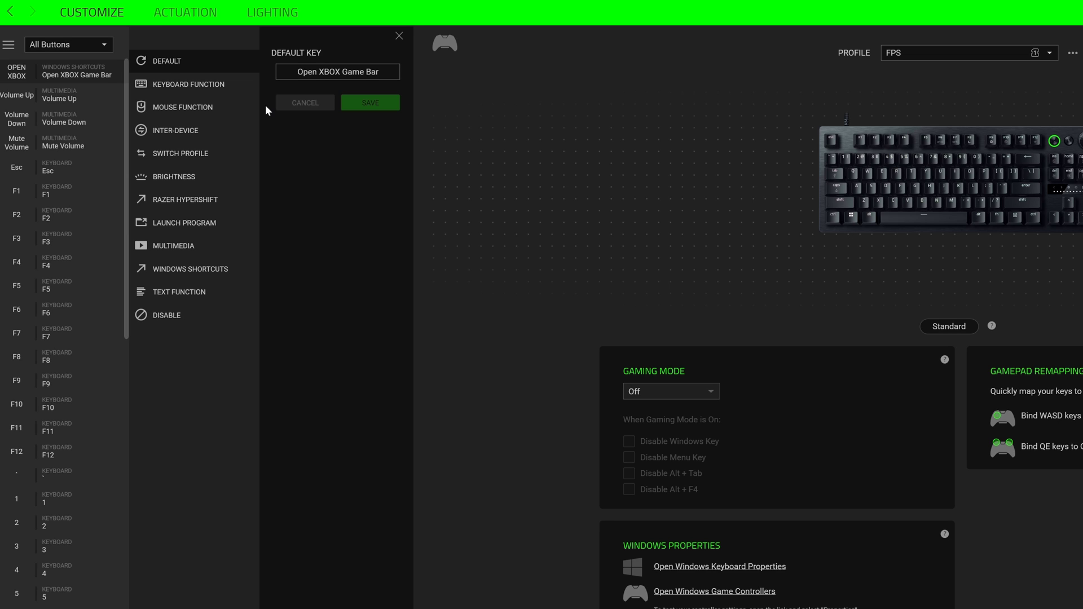
{"action": "left_click", "coordinate": [398, 36]}
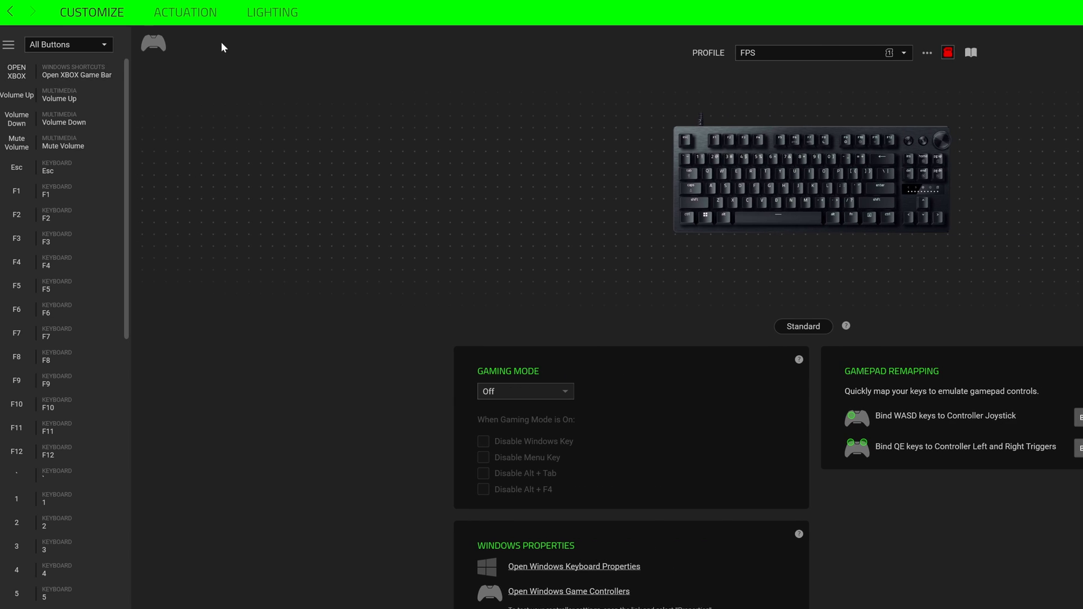
Step: Set every key's actuation point to 2.0 mm
{"action": "left_click", "coordinate": [184, 20]}
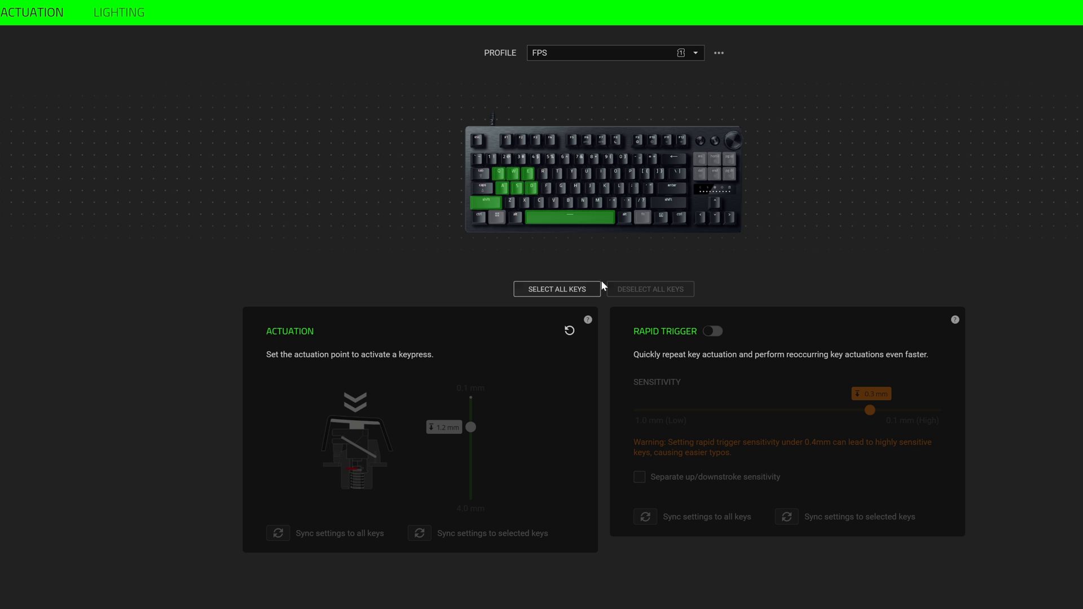
{"action": "left_click", "coordinate": [597, 288]}
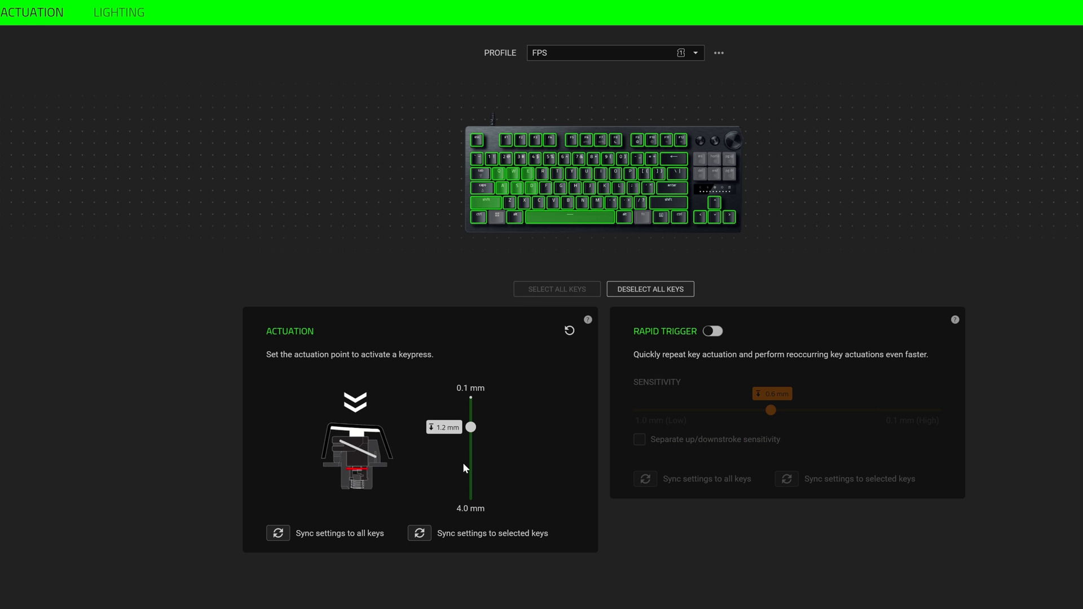
{"action": "left_click_drag", "start_coordinate": [471, 428], "coordinate": [477, 453]}
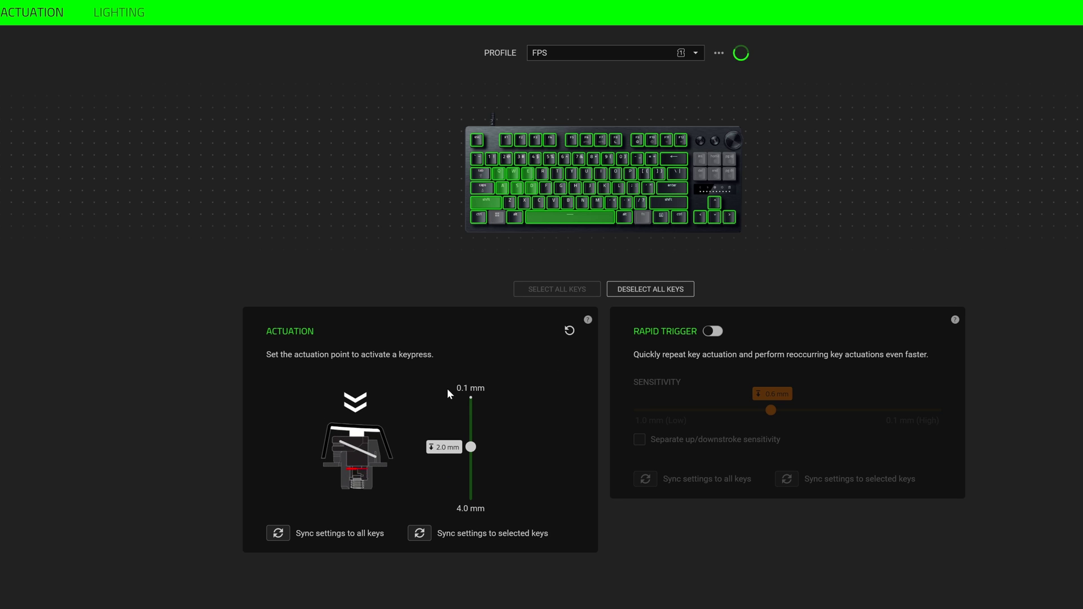
Step: Shorten the W, A, S, D keys' actuation to 1.0 mm
{"action": "left_click", "coordinate": [668, 289]}
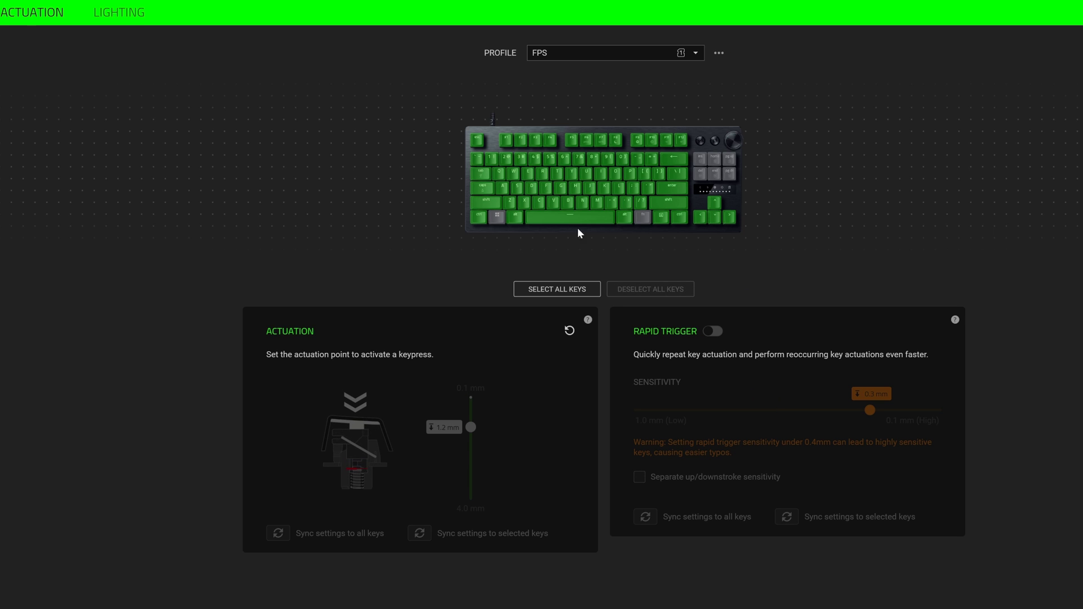
{"action": "left_click", "coordinate": [517, 188]}
{"action": "left_click", "coordinate": [502, 186]}
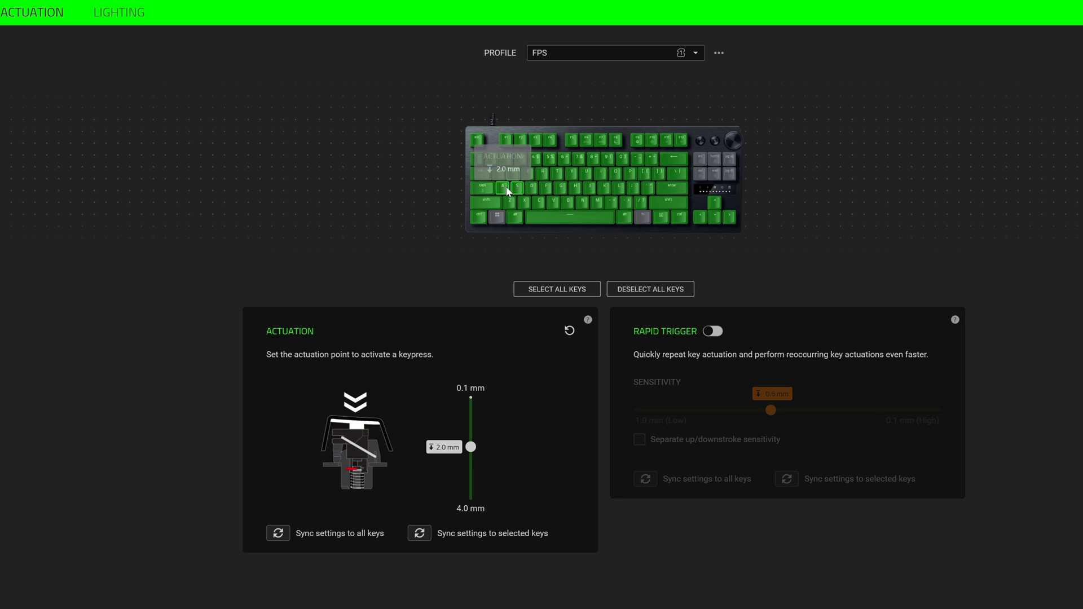
{"action": "left_click", "coordinate": [513, 172]}
{"action": "left_click", "coordinate": [532, 187]}
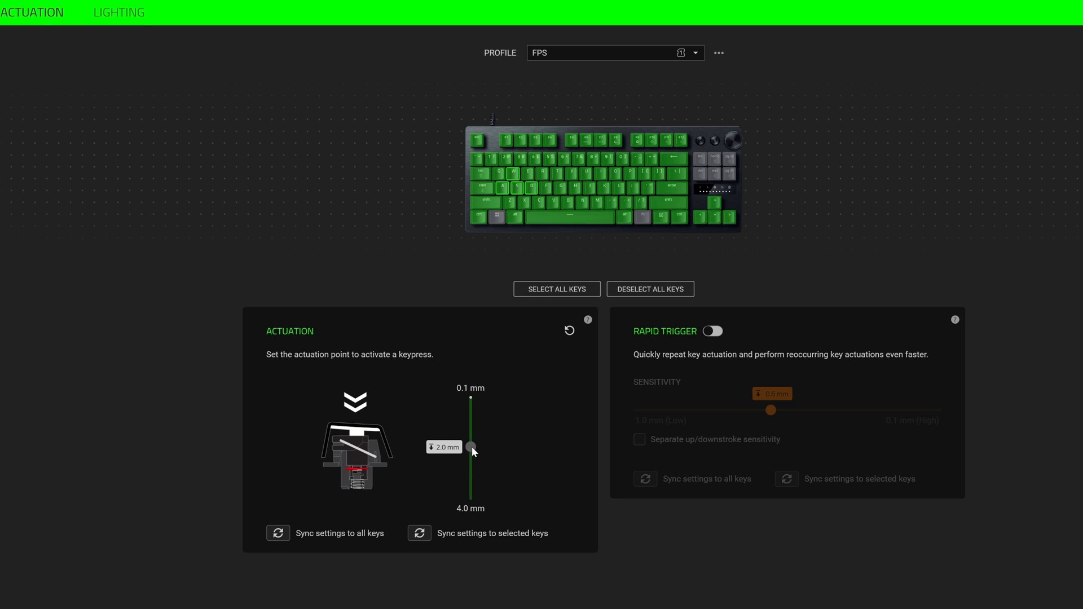
{"action": "left_click_drag", "start_coordinate": [471, 448], "coordinate": [473, 427]}
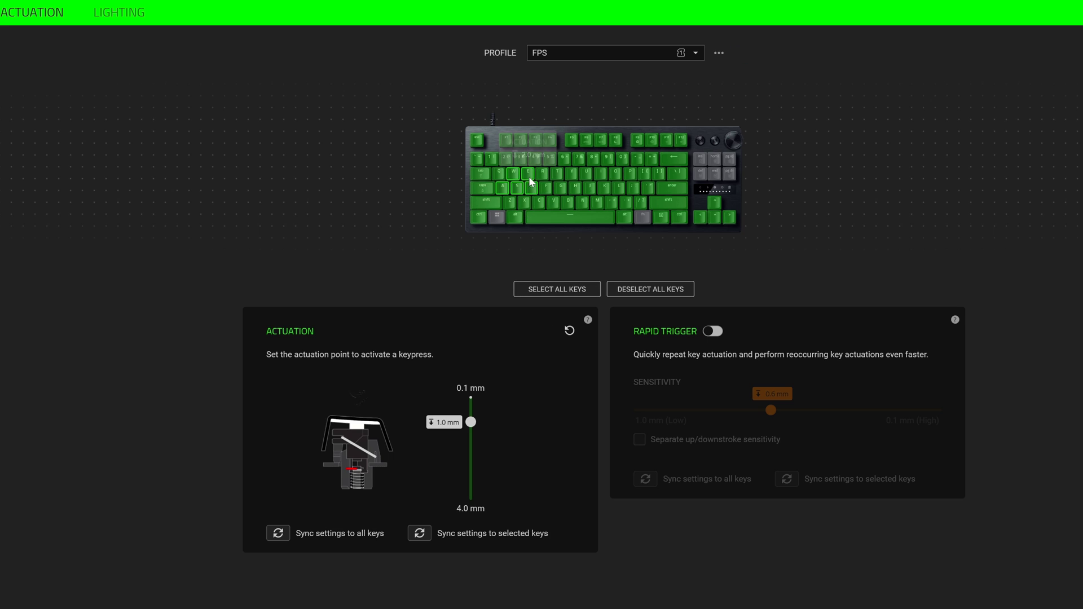
Step: Set the Q, E, R keys' actuation to 1.2 mm
{"action": "left_click", "coordinate": [619, 289]}
{"action": "left_click", "coordinate": [529, 176]}
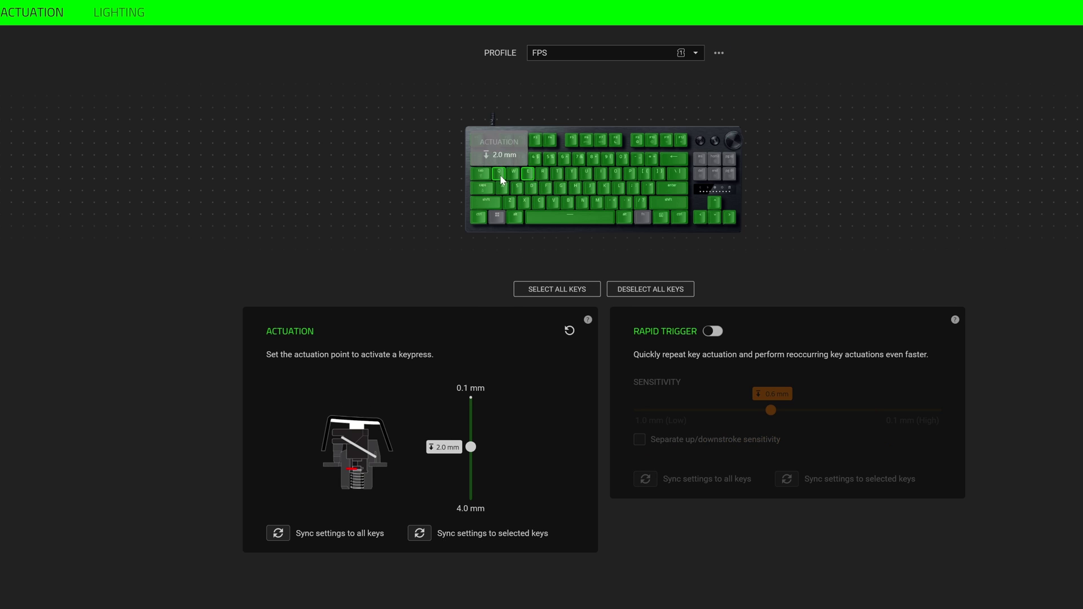
{"action": "left_click", "coordinate": [499, 173]}
{"action": "left_click", "coordinate": [542, 173]}
{"action": "left_click", "coordinate": [531, 186]}
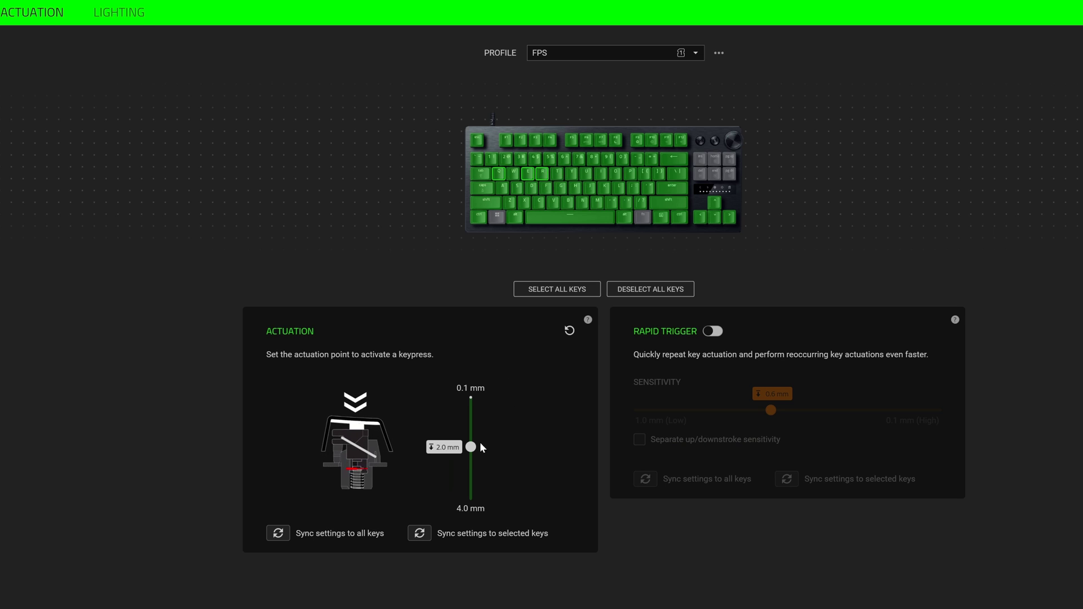
{"action": "left_click_drag", "start_coordinate": [473, 446], "coordinate": [472, 428]}
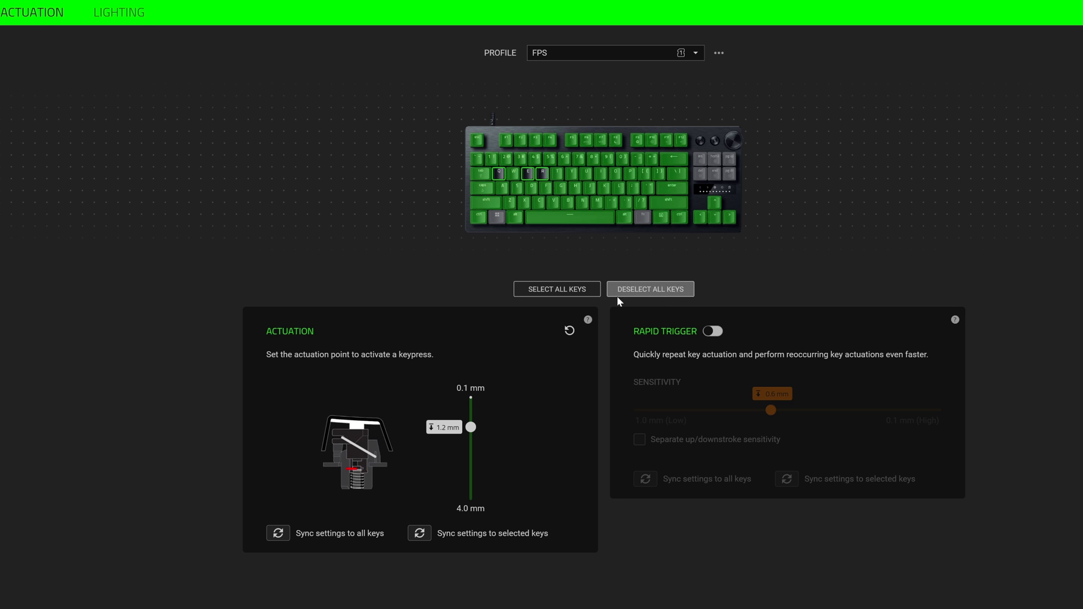
{"action": "left_click", "coordinate": [650, 296]}
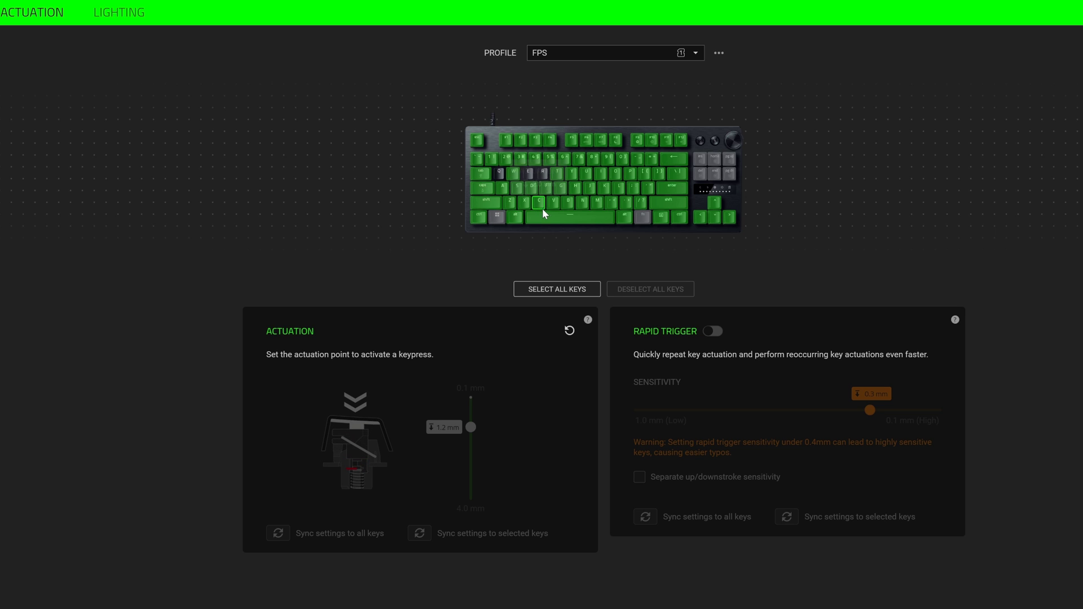
Step: Deepen the left Shift key's actuation to 2.5 mm
{"action": "left_click", "coordinate": [487, 204]}
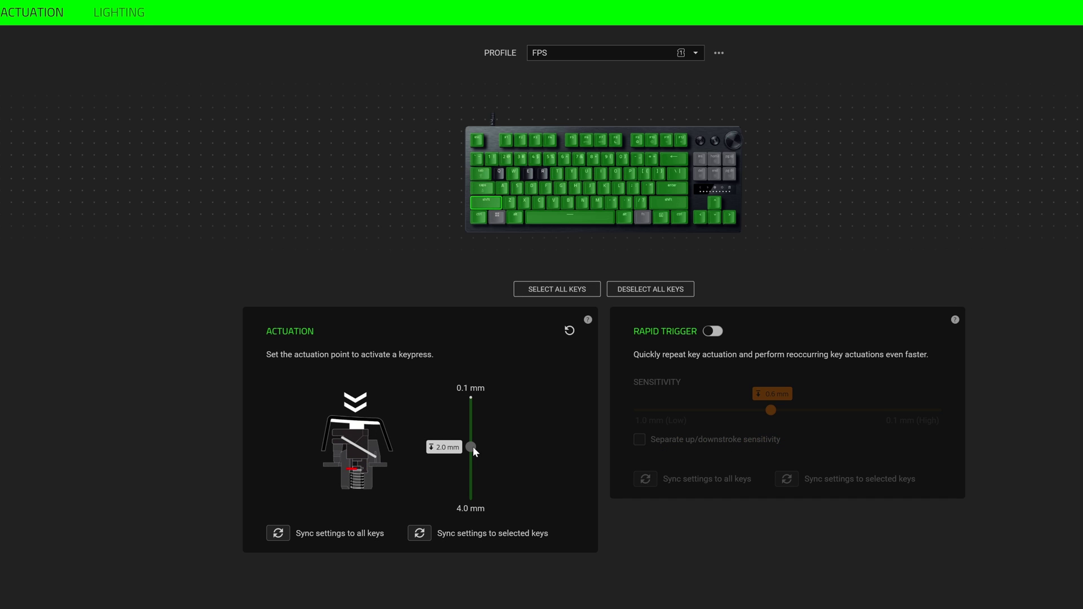
{"action": "left_click_drag", "start_coordinate": [474, 450], "coordinate": [475, 461]}
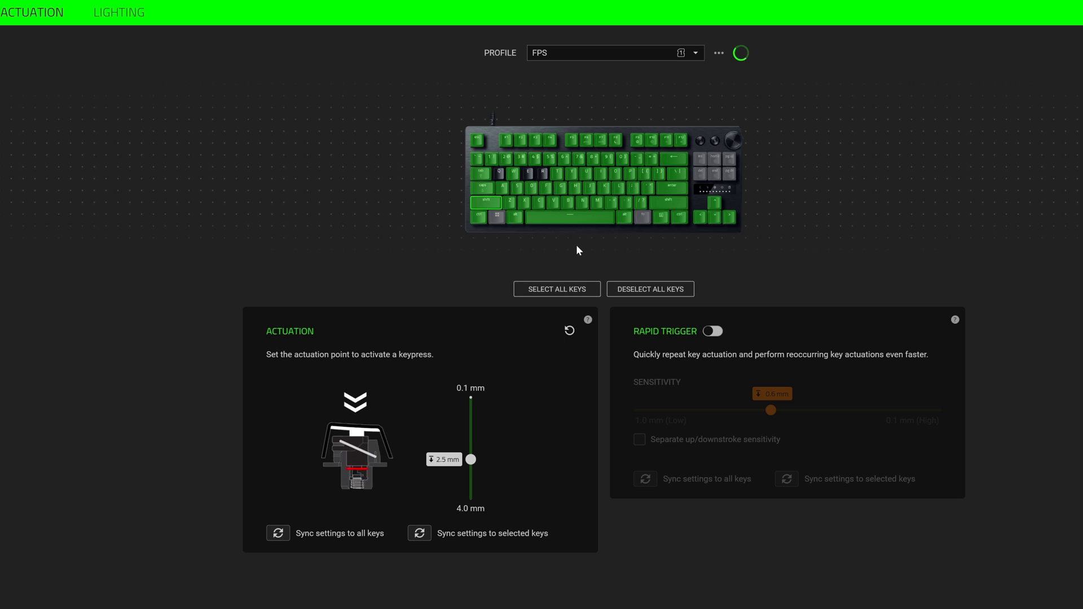
{"action": "left_click", "coordinate": [650, 289]}
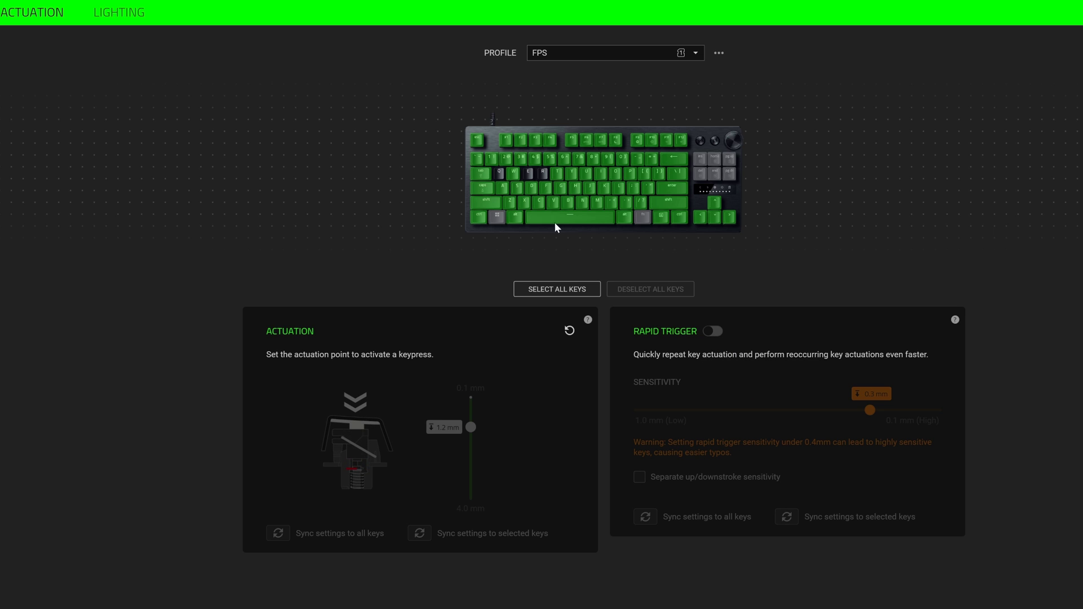
Step: Select Q, W, E, A, S, D, F, G, Z–B, space, Ctrl, Alt and Shift together
{"action": "left_click", "coordinate": [503, 174]}
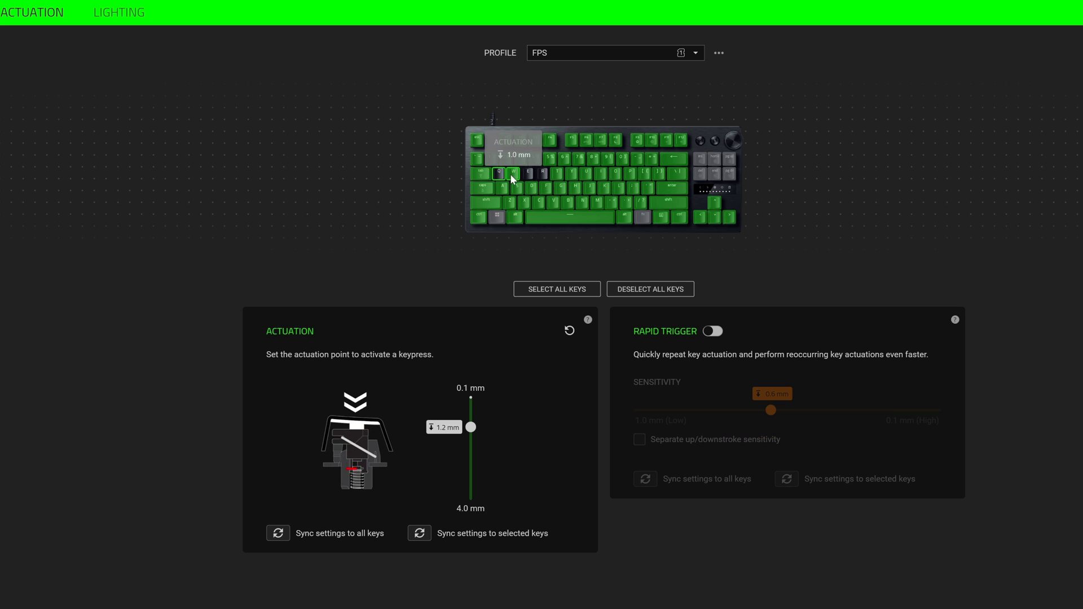
{"action": "left_click", "coordinate": [512, 174]}
{"action": "left_click", "coordinate": [529, 176]}
{"action": "left_click", "coordinate": [542, 173]}
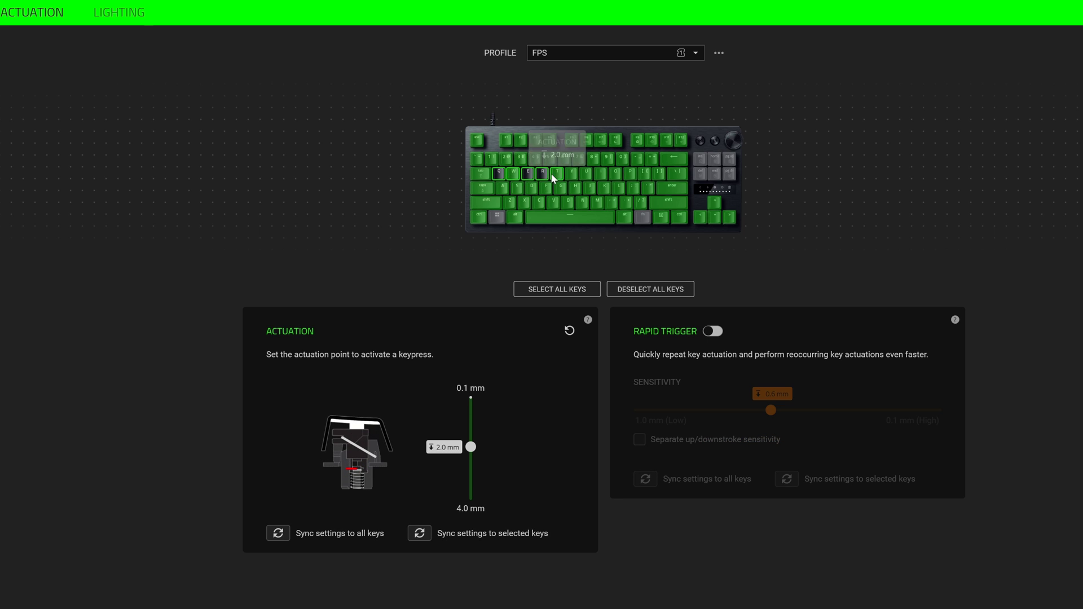
{"action": "left_click", "coordinate": [561, 188]}
{"action": "left_click", "coordinate": [546, 187]}
{"action": "left_click", "coordinate": [533, 190]}
{"action": "left_click", "coordinate": [517, 187]}
{"action": "left_click", "coordinate": [503, 188]}
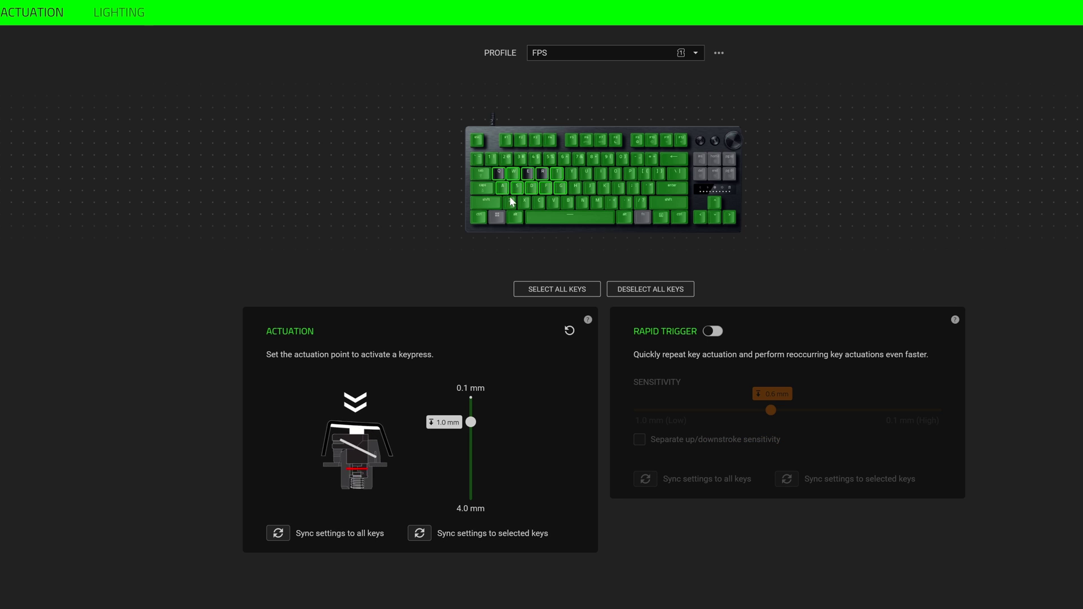
{"action": "left_click", "coordinate": [509, 202]}
{"action": "left_click", "coordinate": [524, 202]}
{"action": "left_click", "coordinate": [539, 203]}
{"action": "left_click", "coordinate": [554, 203]}
{"action": "left_click", "coordinate": [567, 203]}
{"action": "left_click", "coordinate": [567, 219]}
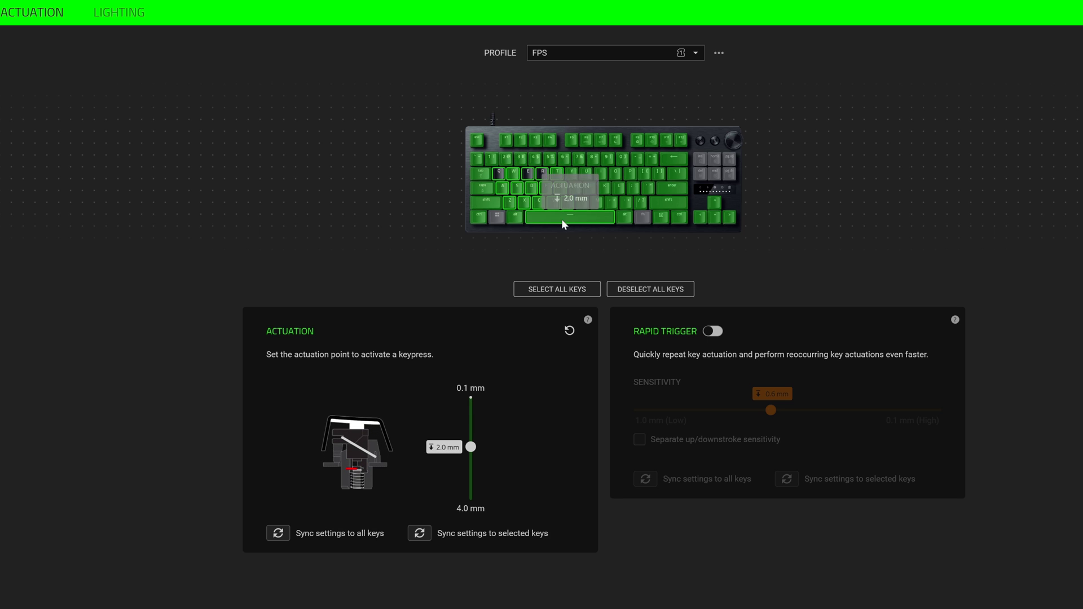
{"action": "left_click", "coordinate": [515, 219]}
{"action": "left_click", "coordinate": [486, 202]}
{"action": "left_click", "coordinate": [480, 216]}
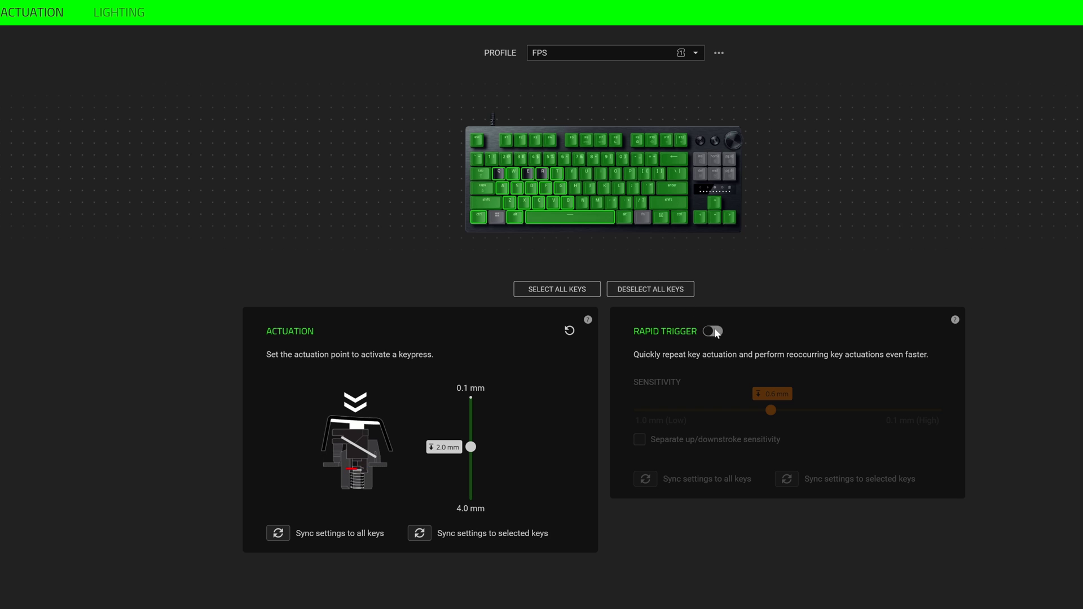
Step: Enable Rapid Trigger for the selected keys, trying 0.1 mm before settling on 0.6 mm
{"action": "left_click", "coordinate": [716, 333]}
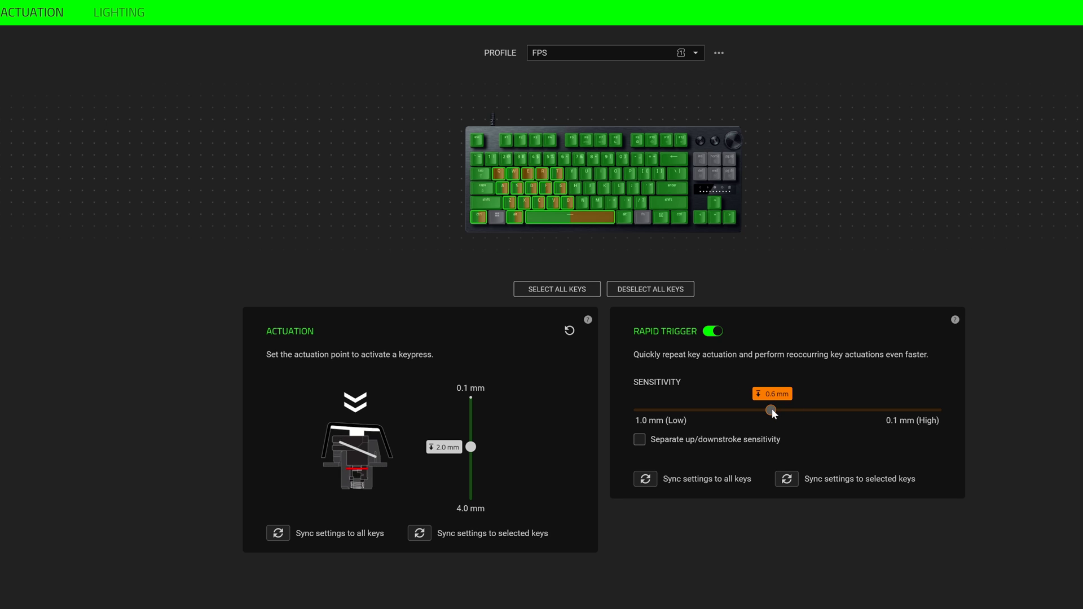
{"action": "left_click_drag", "start_coordinate": [772, 408], "coordinate": [698, 404]}
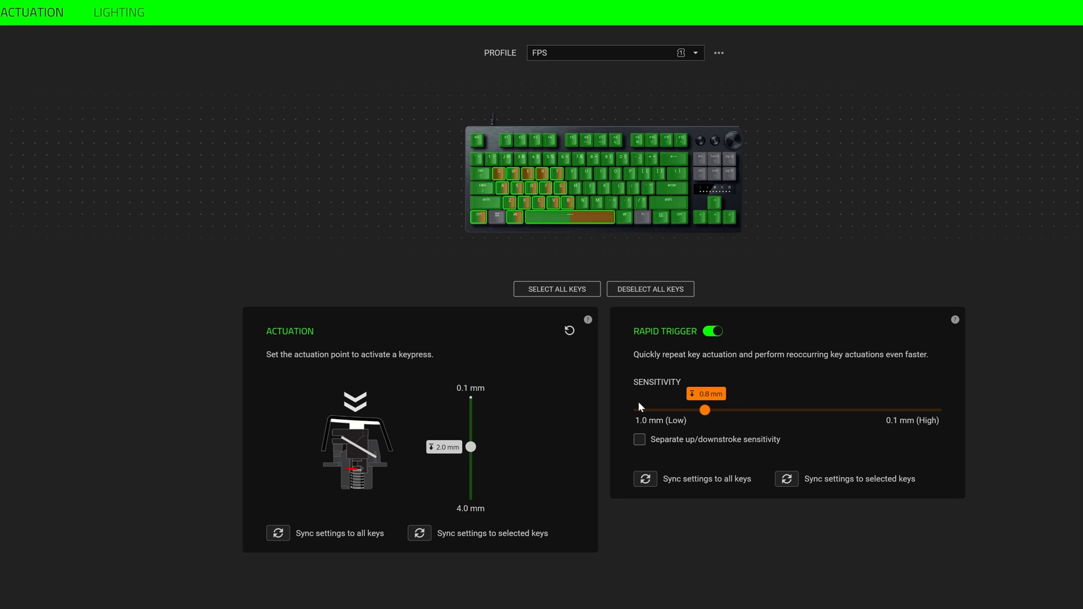
{"action": "left_click_drag", "start_coordinate": [705, 412], "coordinate": [670, 405]}
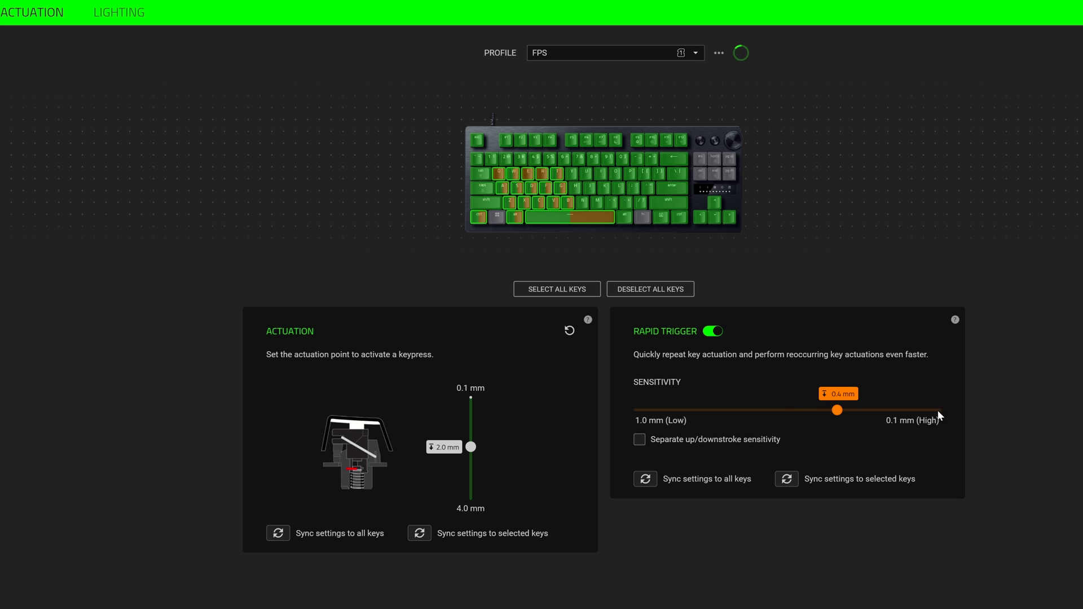
{"action": "left_click_drag", "start_coordinate": [837, 410], "coordinate": [935, 411]}
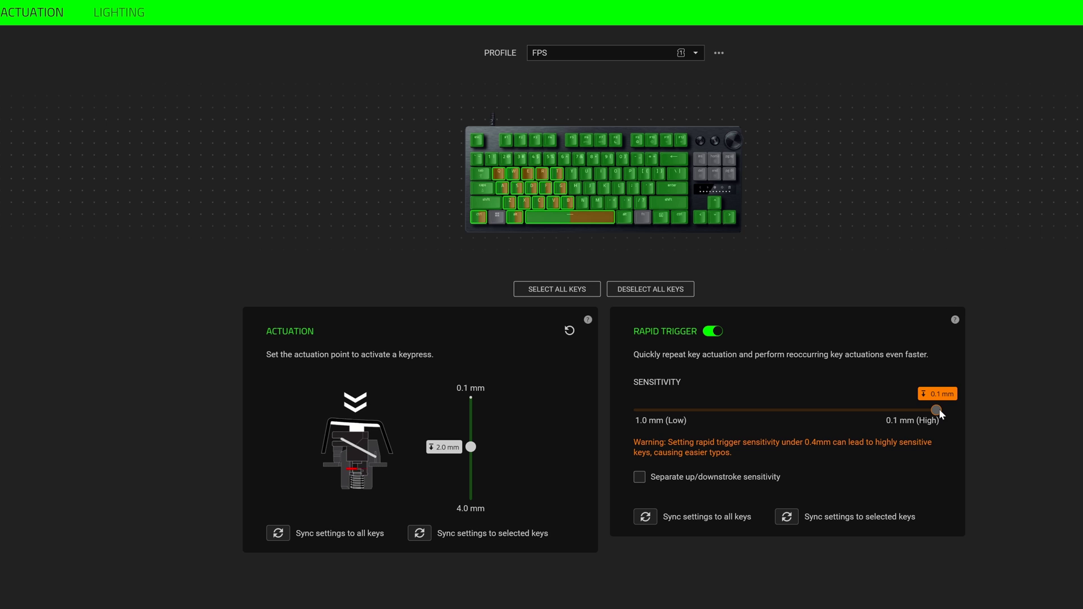
{"action": "left_click_drag", "start_coordinate": [937, 410], "coordinate": [772, 417]}
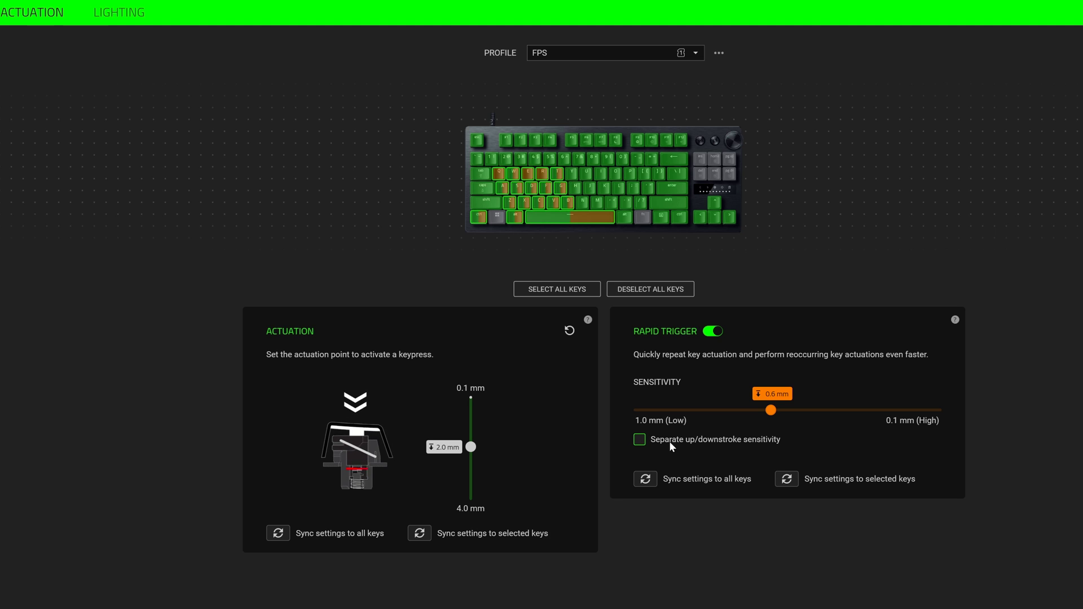
Step: Split Rapid Trigger sensitivity into 0.2 mm downstroke and 0.6 mm upstroke
{"action": "left_click", "coordinate": [706, 442]}
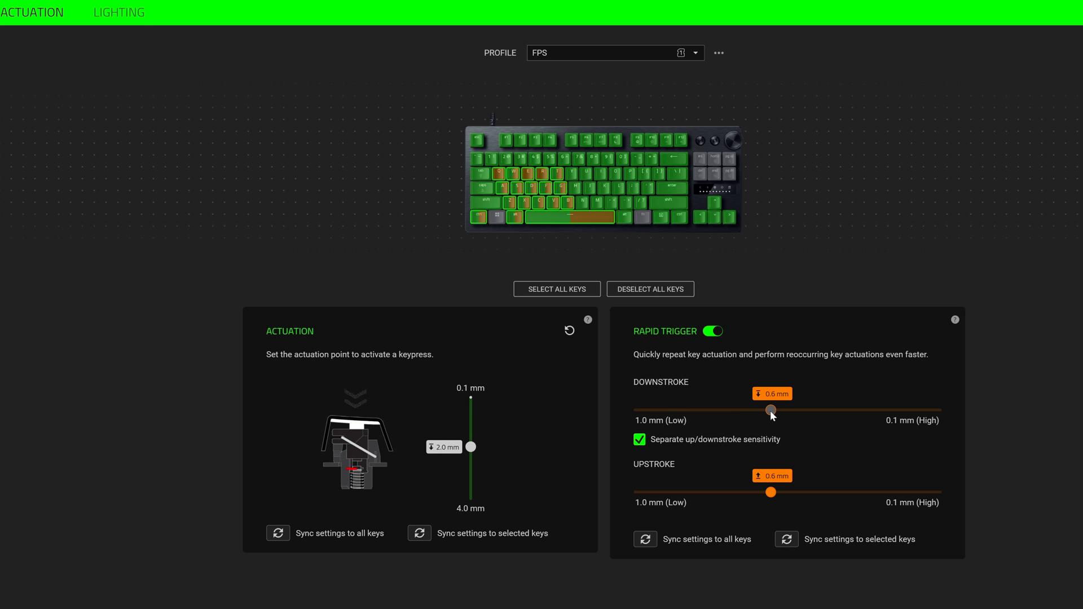
{"action": "left_click_drag", "start_coordinate": [771, 410], "coordinate": [903, 410]}
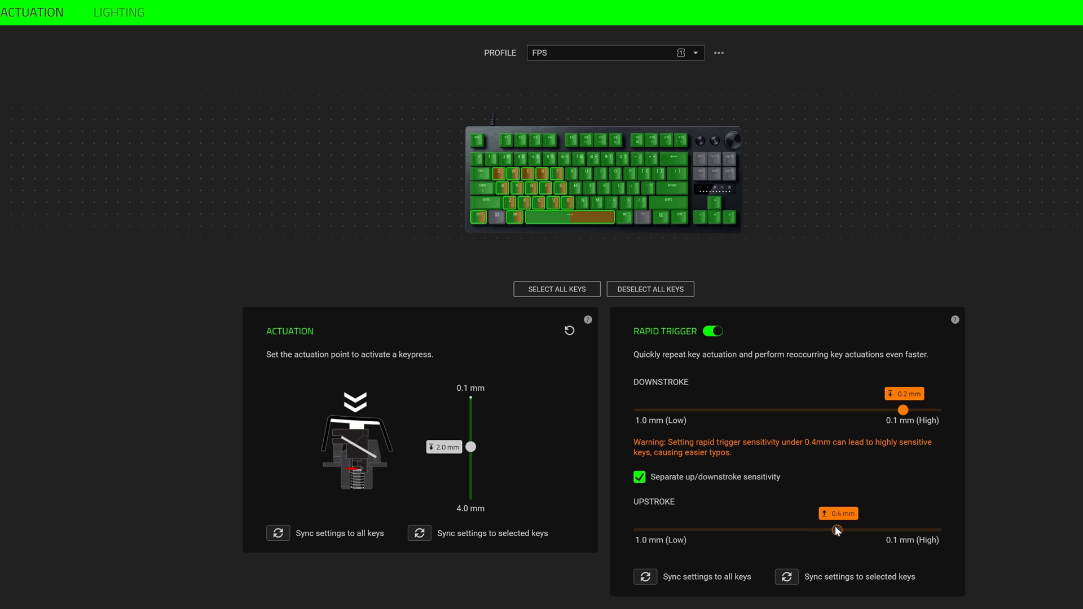
{"action": "left_click_drag", "start_coordinate": [815, 528], "coordinate": [773, 530]}
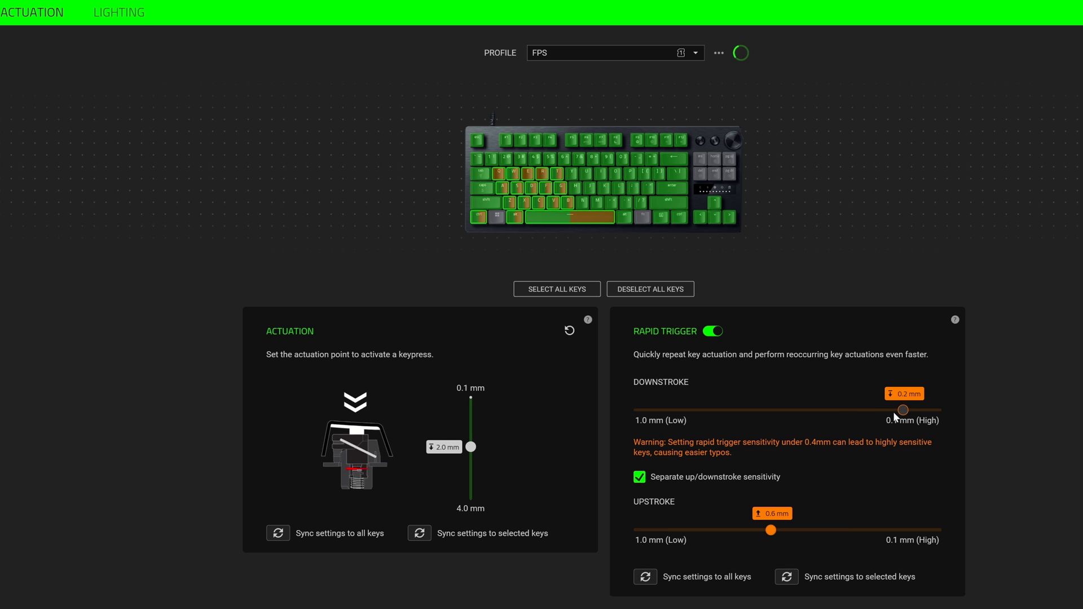
{"action": "left_click_drag", "start_coordinate": [903, 410], "coordinate": [844, 410]}
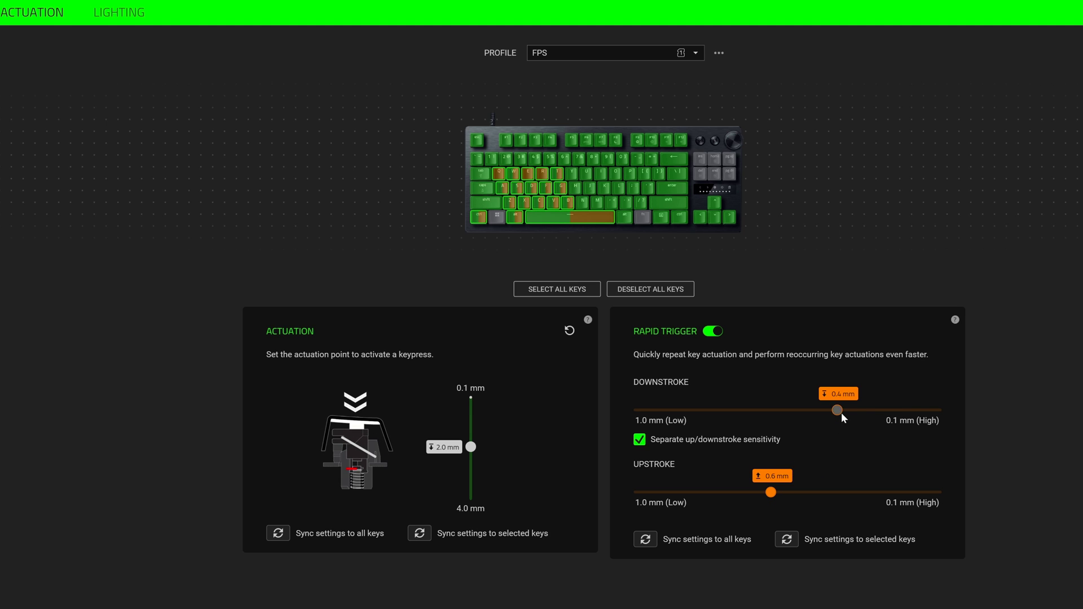
{"action": "left_click_drag", "start_coordinate": [839, 411], "coordinate": [952, 408]}
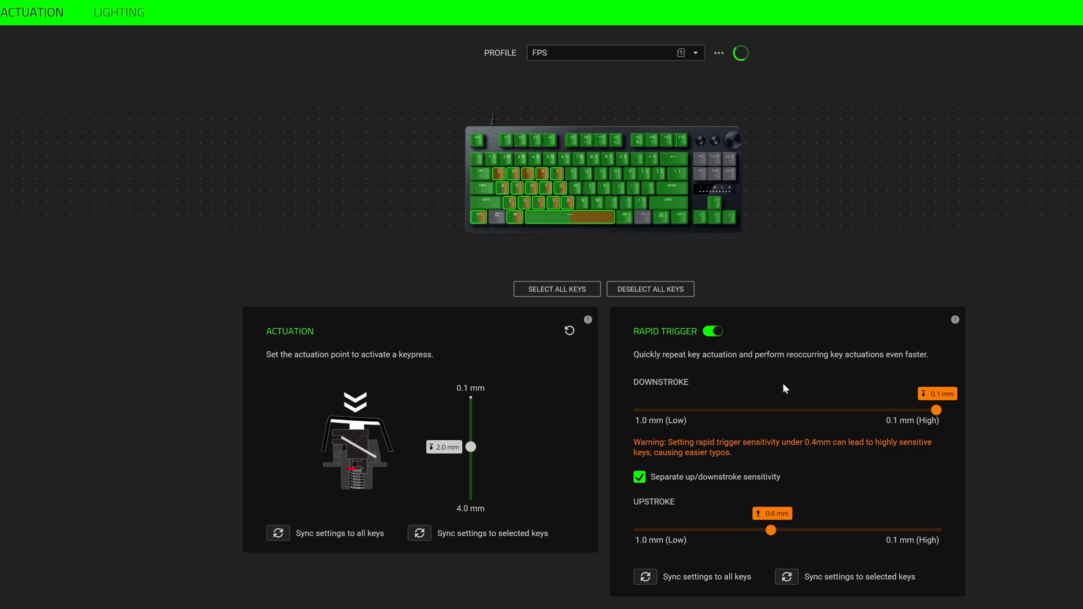
{"action": "left_click_drag", "start_coordinate": [928, 413], "coordinate": [903, 412]}
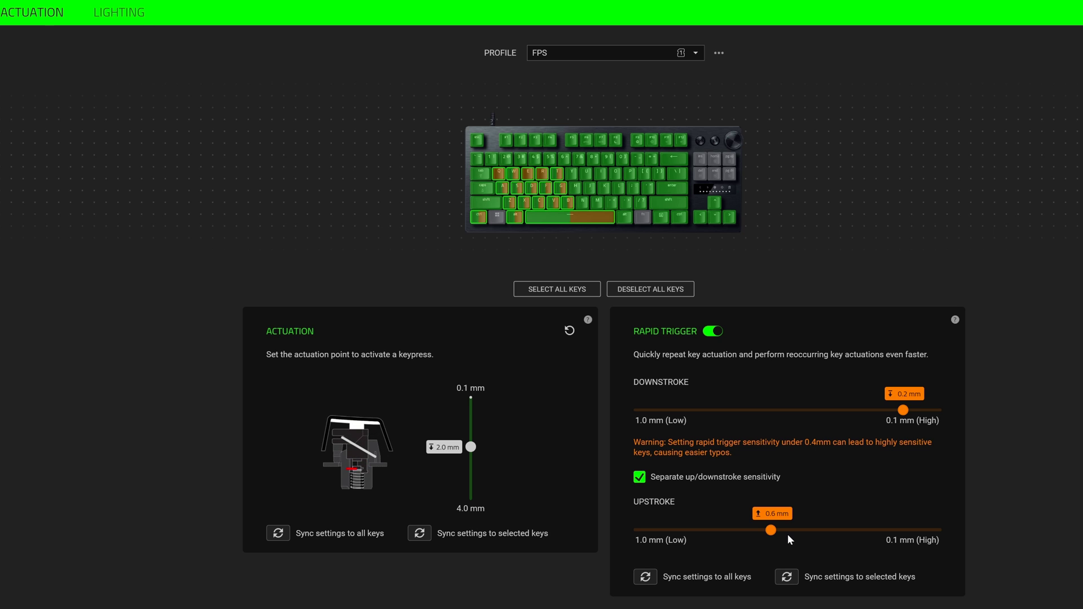
{"action": "left_click", "coordinate": [119, 12]}
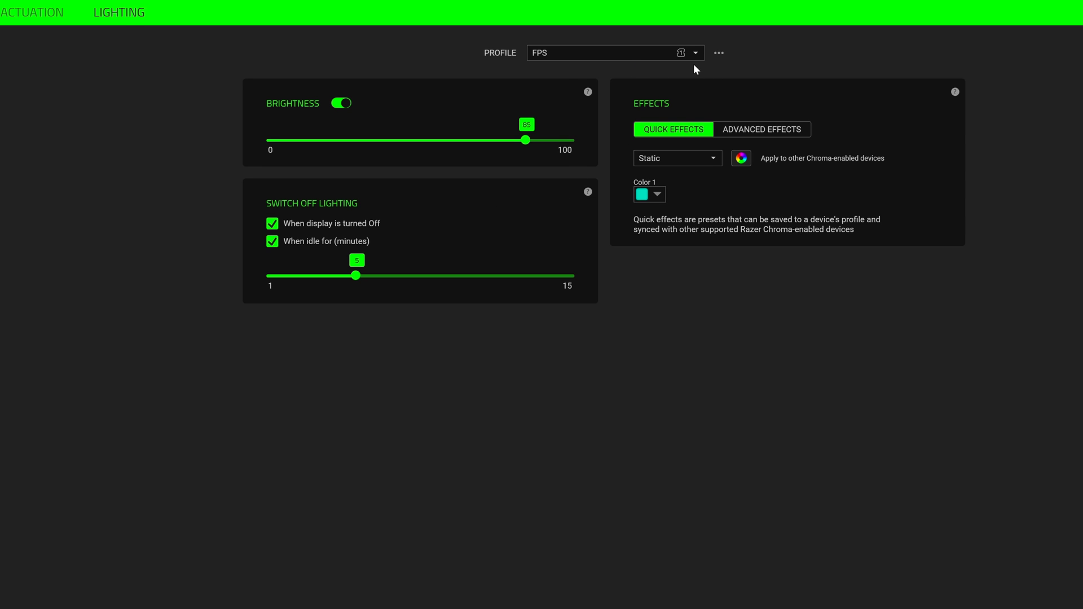
Step: Check the profile menu and saved profile list, keeping FPS active
{"action": "left_click", "coordinate": [718, 53]}
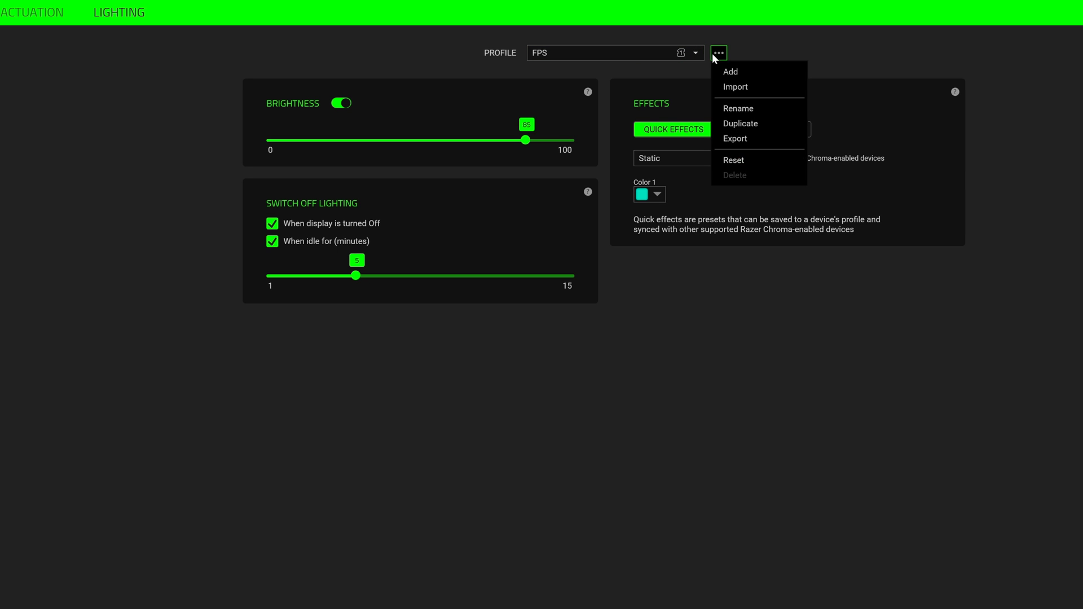
{"action": "left_click", "coordinate": [685, 52]}
{"action": "left_click", "coordinate": [685, 52]}
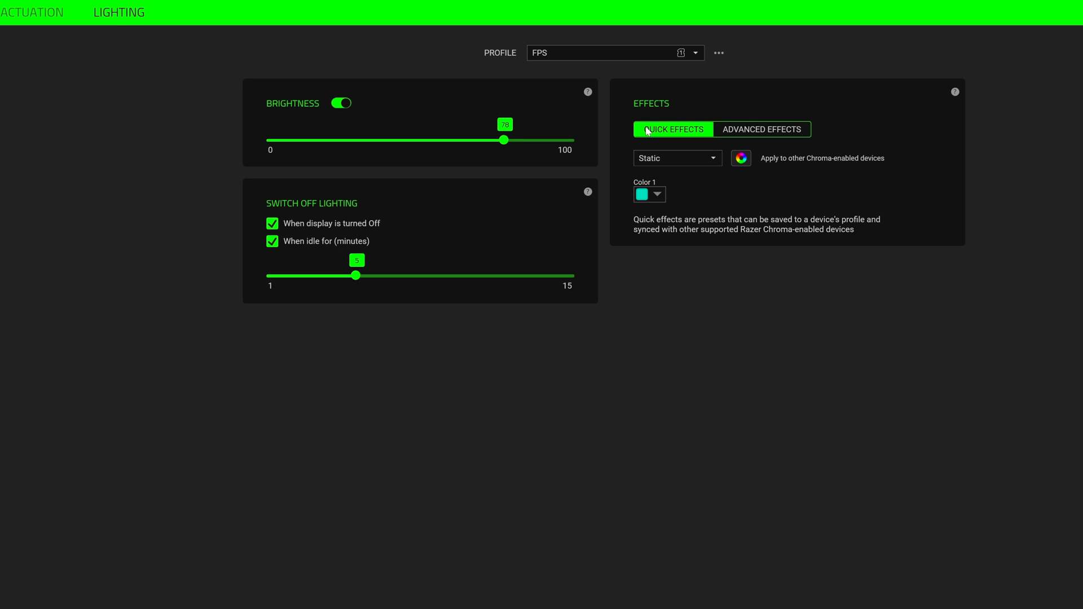
Step: Compare Advanced and Quick lighting effects, staying on Quick with the Static effect
{"action": "left_click", "coordinate": [774, 133]}
{"action": "left_click", "coordinate": [694, 132]}
{"action": "left_click", "coordinate": [762, 131]}
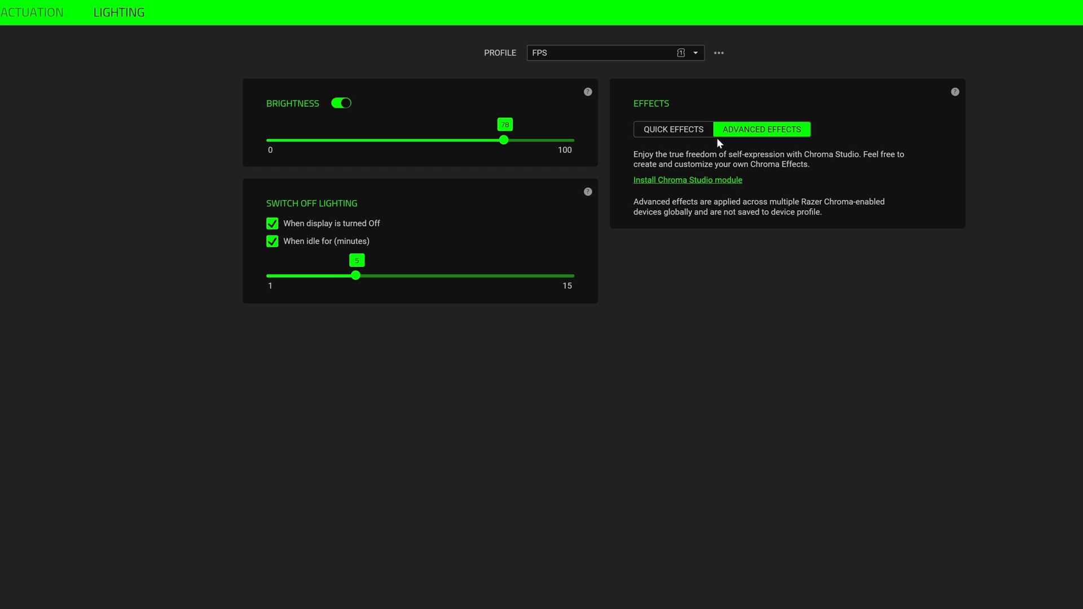
{"action": "left_click", "coordinate": [696, 131]}
{"action": "left_click", "coordinate": [711, 160]}
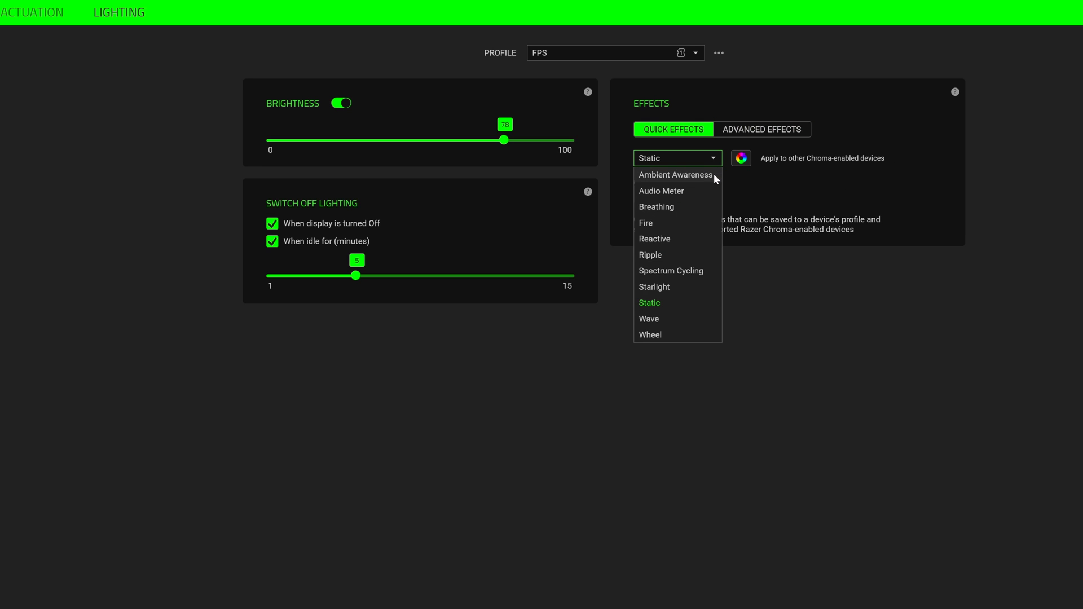
{"action": "left_click", "coordinate": [705, 176]}
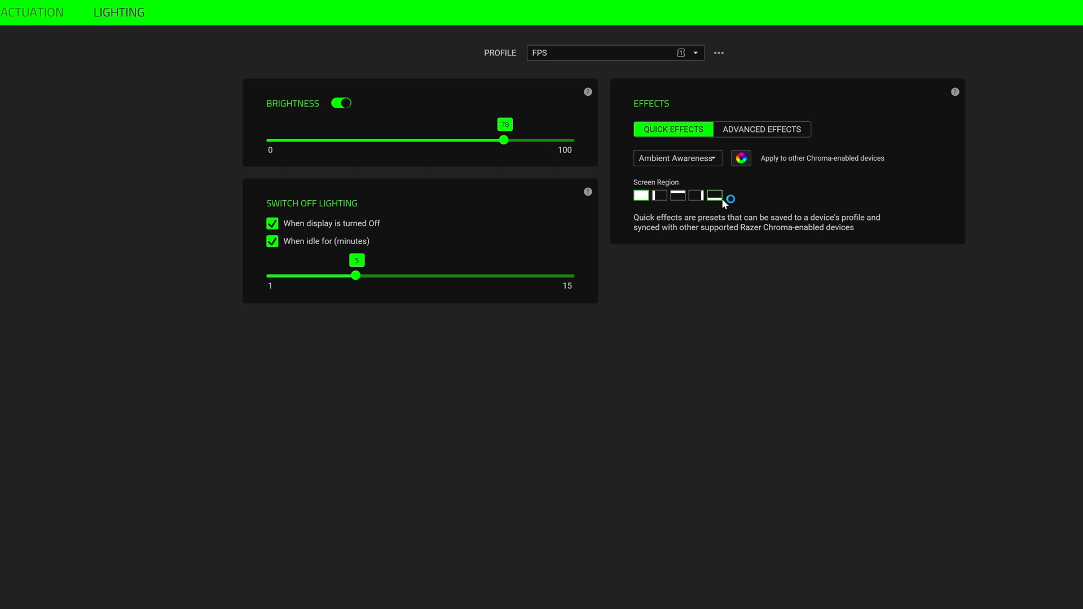
{"action": "left_click", "coordinate": [699, 162]}
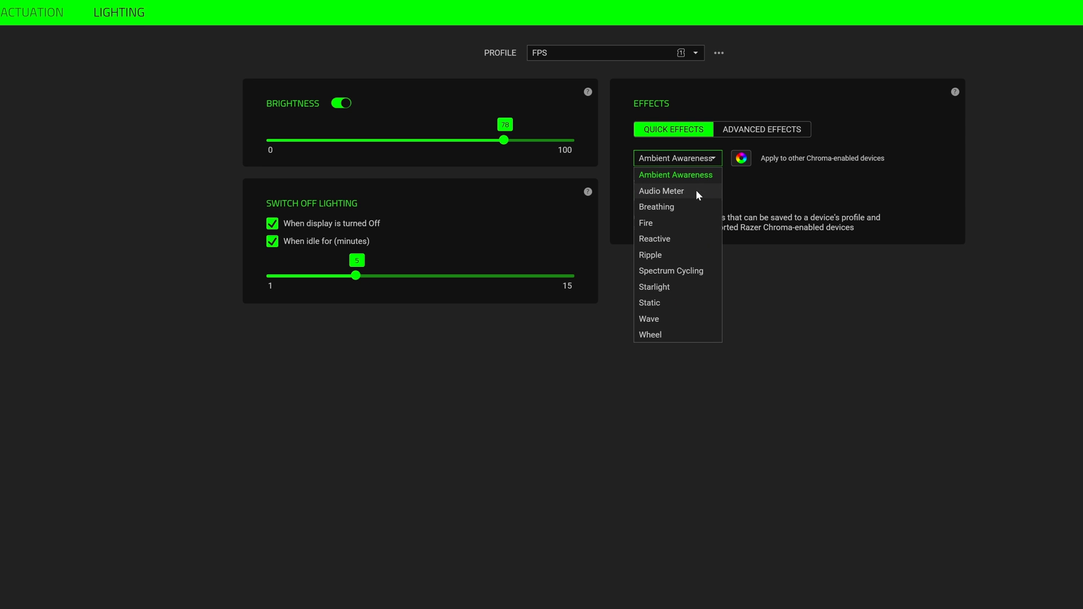
{"action": "left_click", "coordinate": [696, 190]}
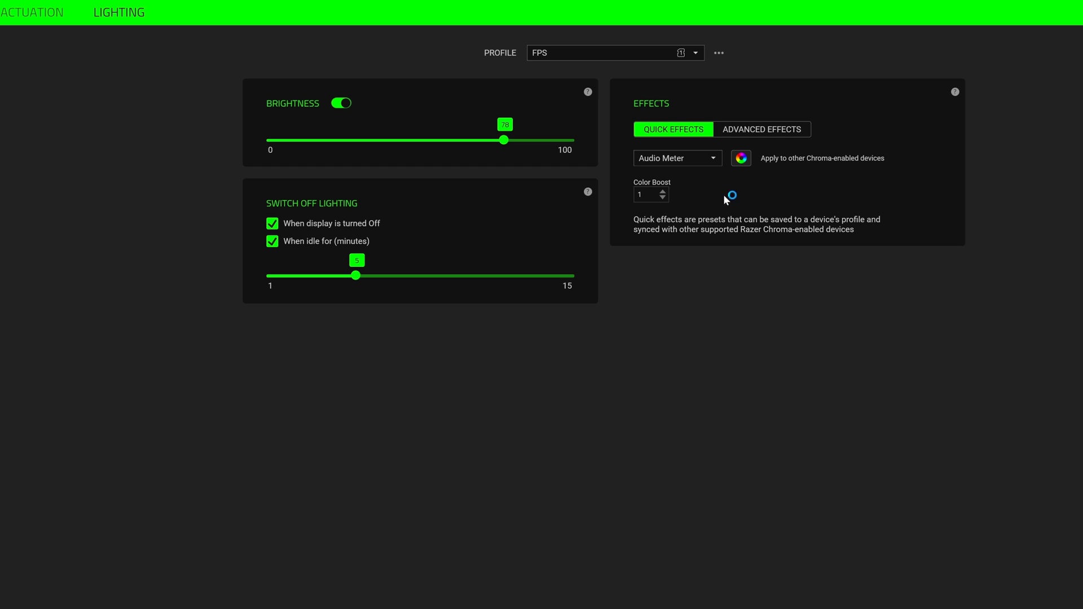
{"action": "left_click", "coordinate": [691, 161]}
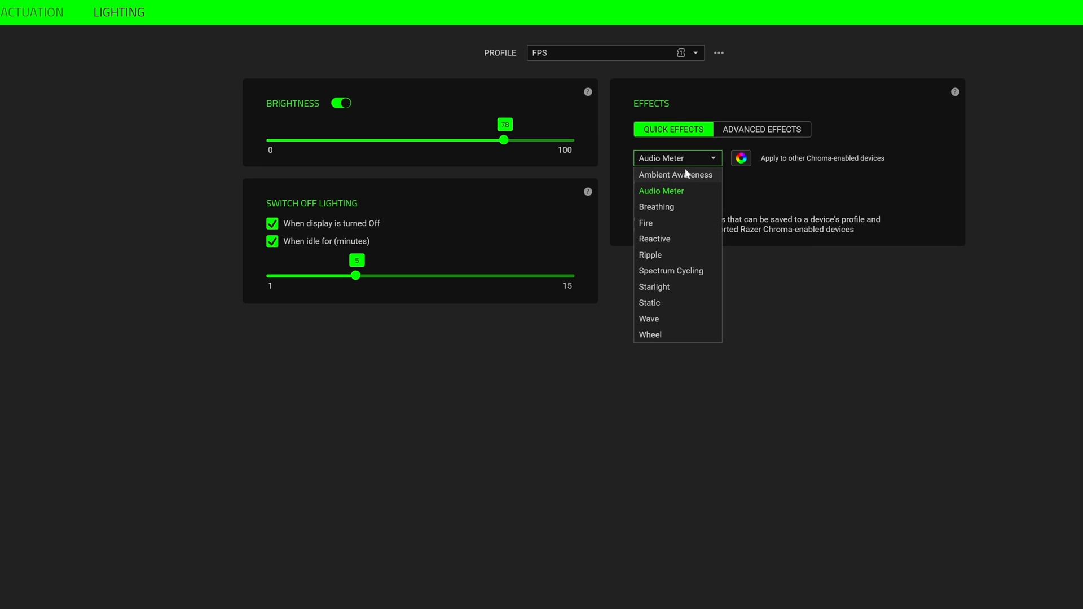
{"action": "left_click", "coordinate": [691, 211]}
{"action": "left_click", "coordinate": [689, 164]}
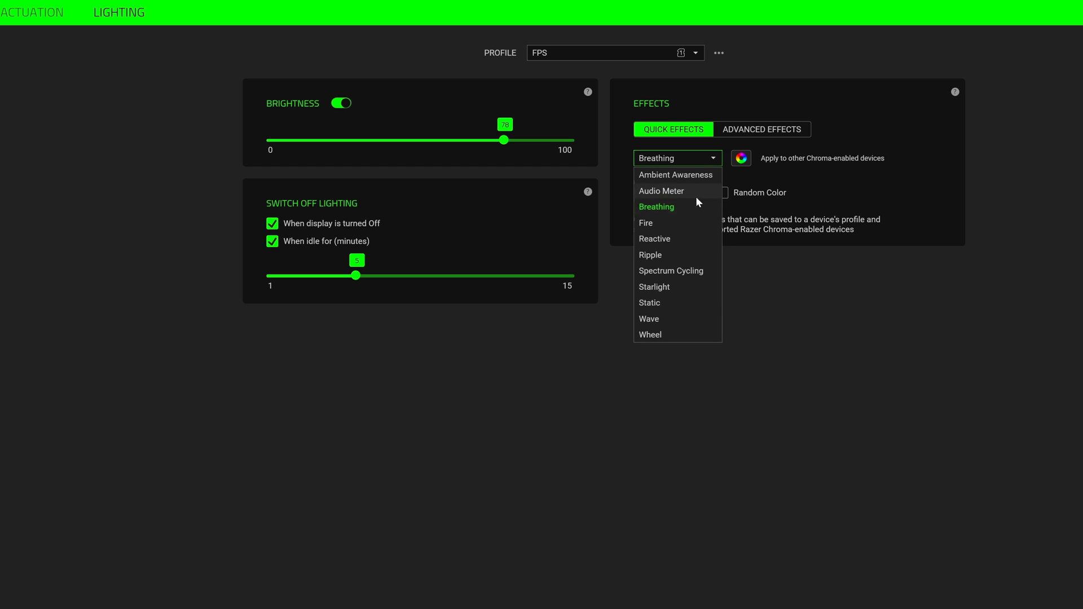
{"action": "left_click", "coordinate": [701, 224]}
{"action": "left_click", "coordinate": [688, 159]}
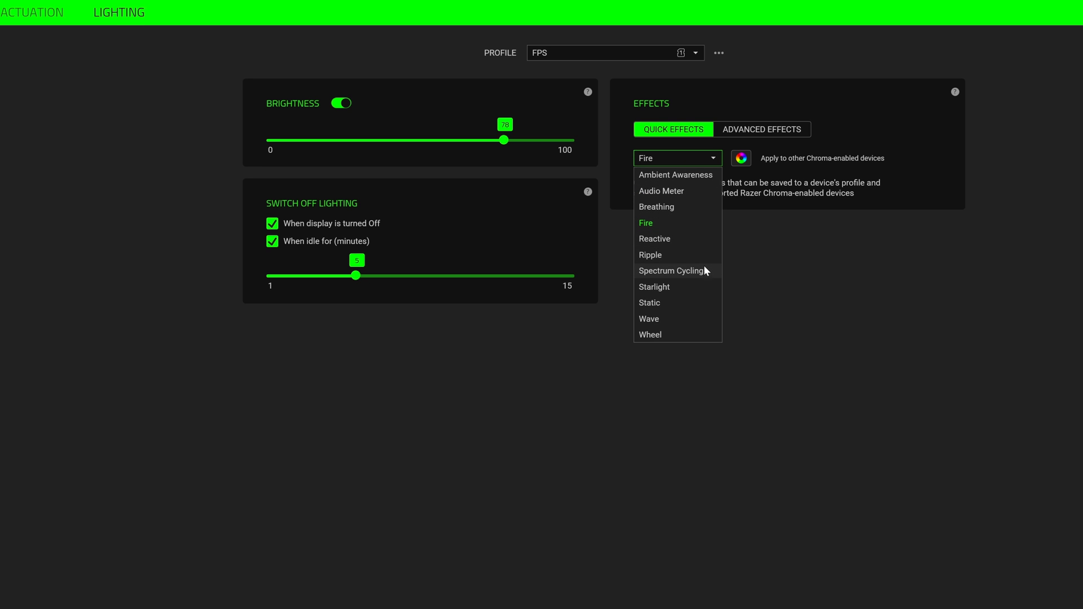
{"action": "left_click", "coordinate": [683, 304]}
{"action": "left_click", "coordinate": [651, 197]}
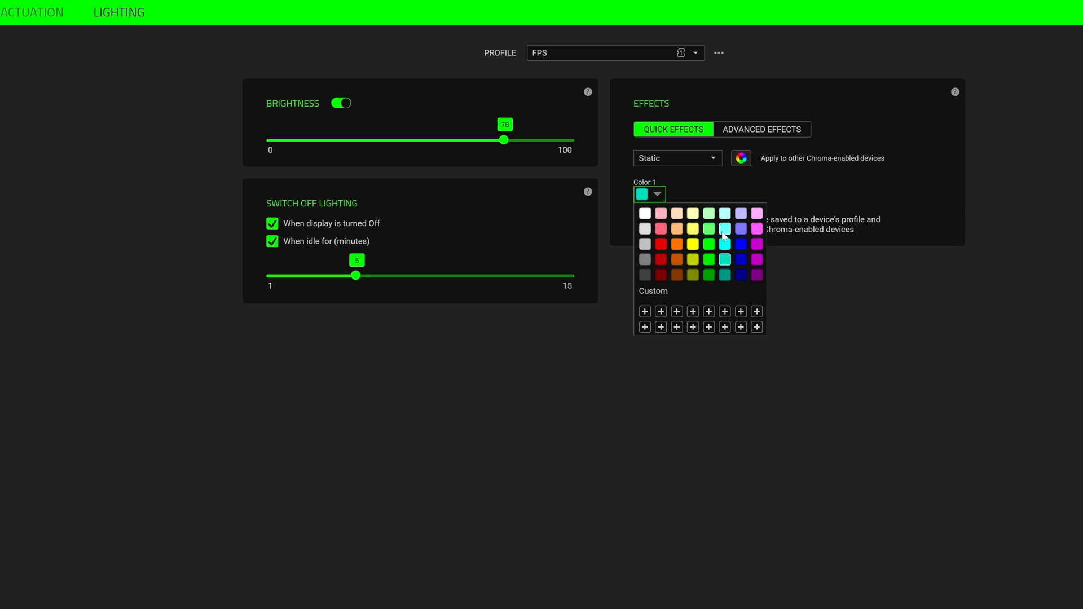
{"action": "left_click", "coordinate": [870, 284]}
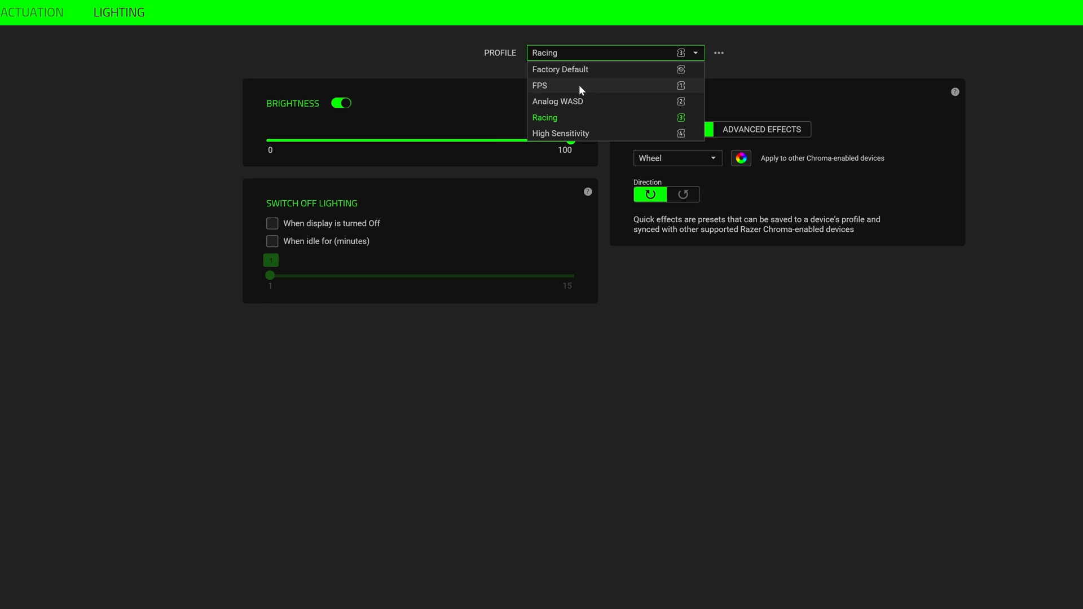
{"action": "left_click", "coordinate": [580, 84]}
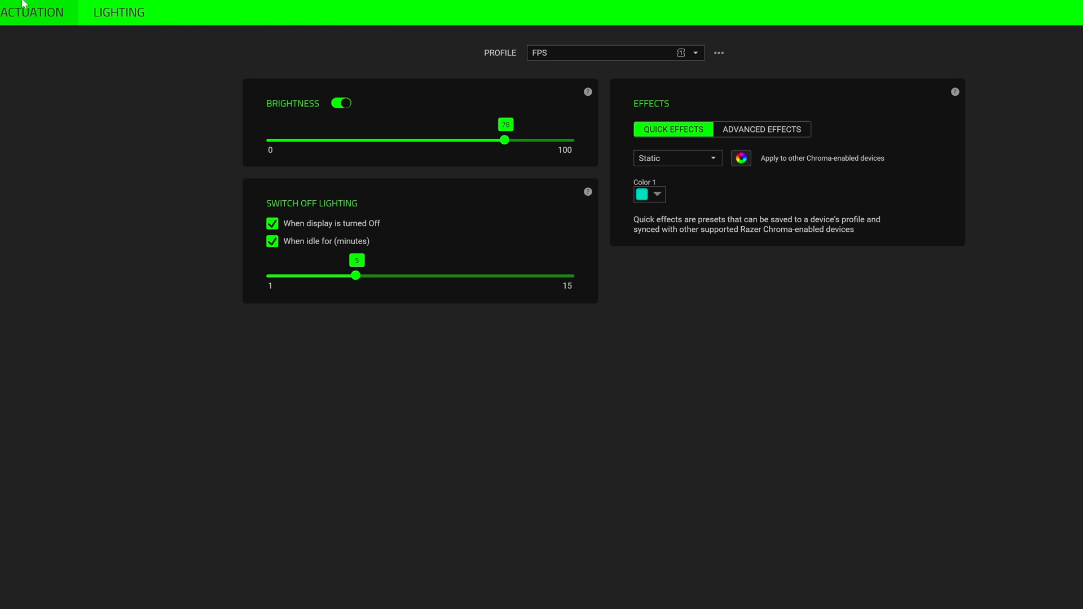
Step: Add a new keyboard profile from the customize page's profile menu
{"action": "left_click", "coordinate": [2, 13]}
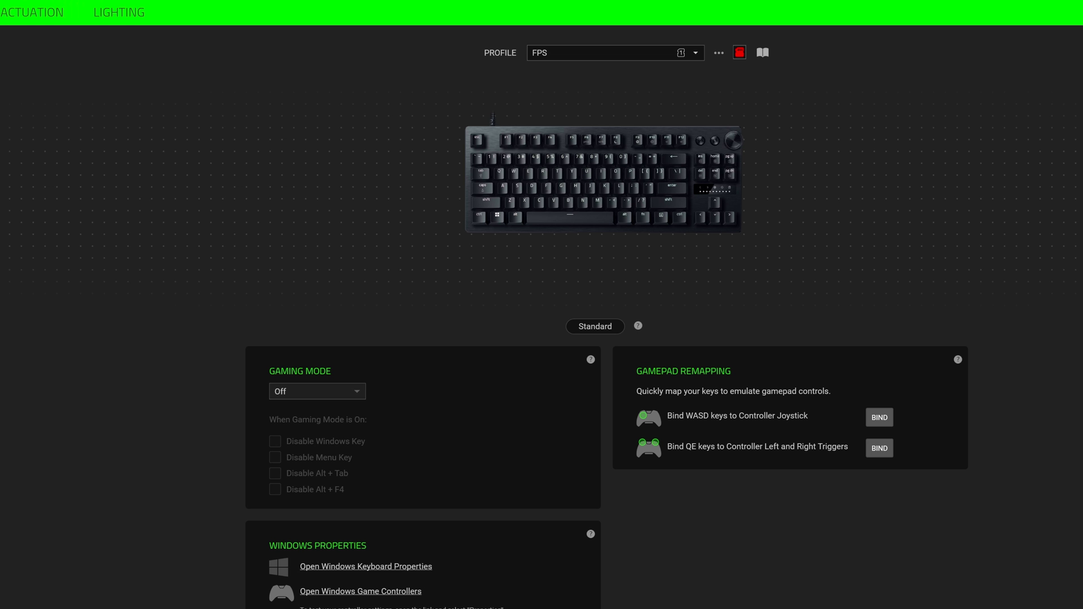
{"action": "left_click", "coordinate": [697, 53]}
{"action": "left_click", "coordinate": [719, 53]}
{"action": "left_click", "coordinate": [743, 71]}
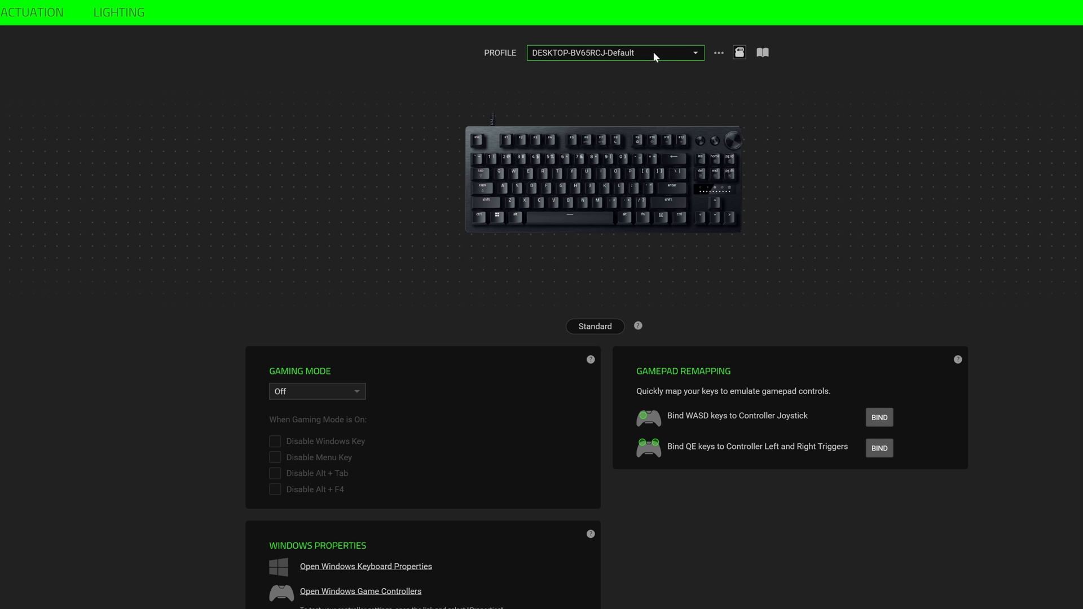
Step: Rename the new profile to 'Test'
{"action": "left_click", "coordinate": [650, 51]}
{"action": "left_click", "coordinate": [723, 53]}
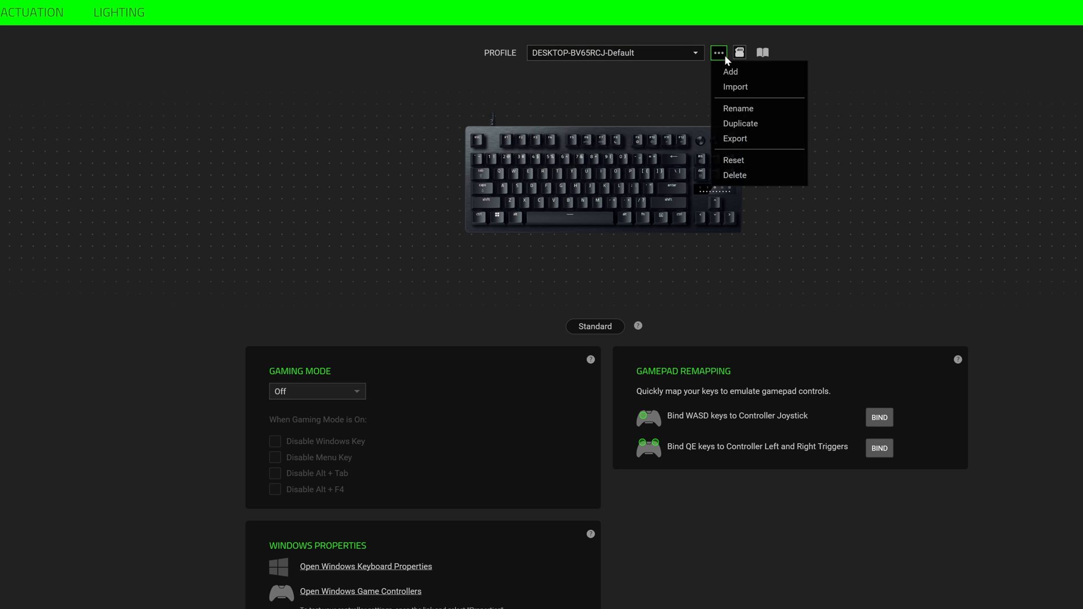
{"action": "left_click", "coordinate": [752, 108]}
{"action": "type", "text": "Test"}
{"action": "key", "text": "Return"}
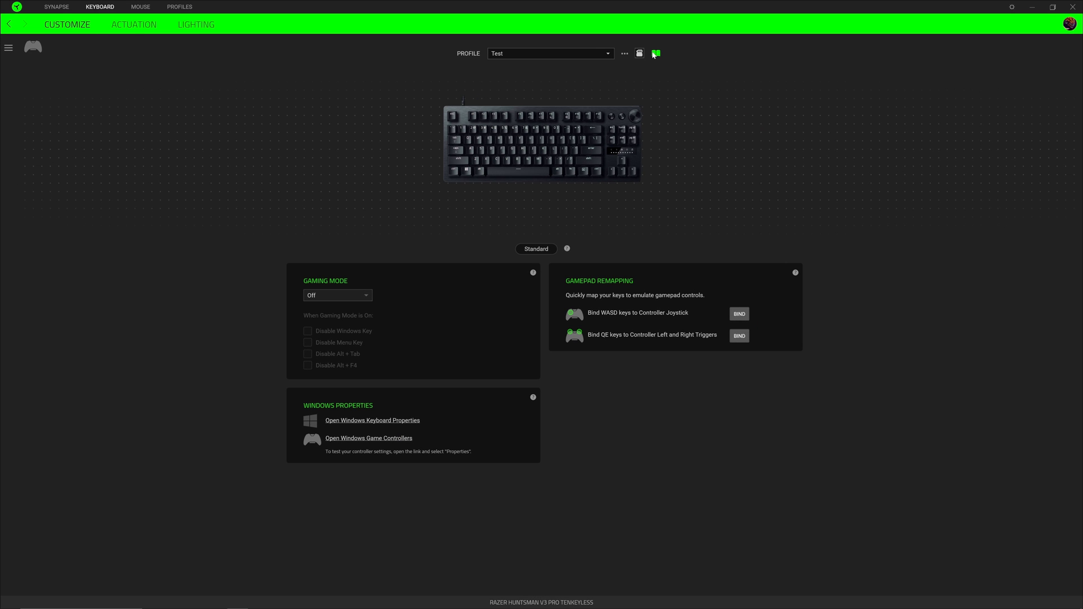
Step: Store Test in the High Sensitivity on-board memory slot, confirming the overwrite
{"action": "left_click", "coordinate": [640, 54]}
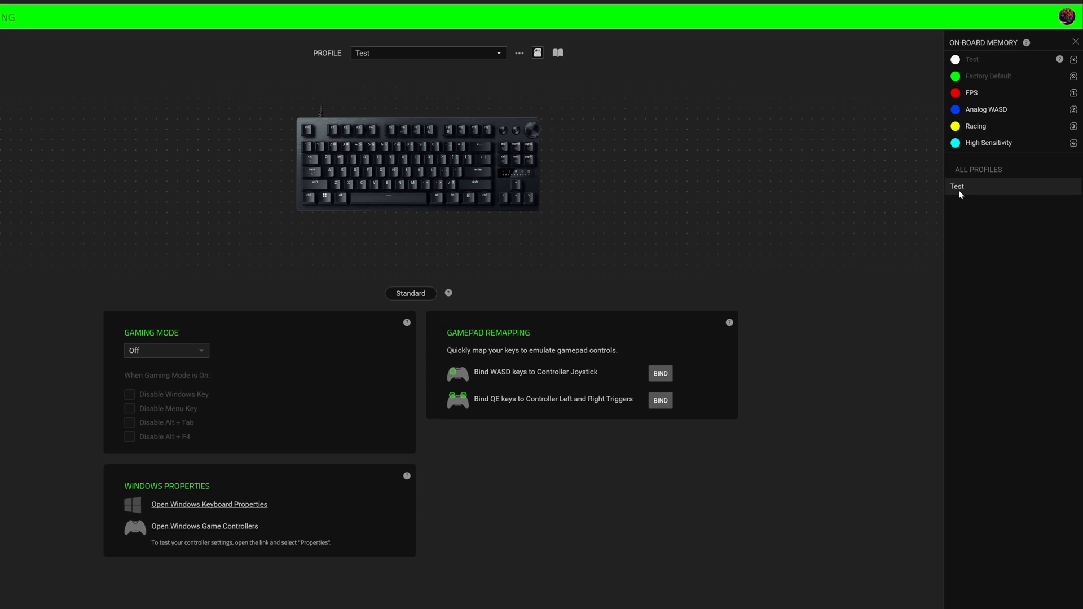
{"action": "left_click_drag", "start_coordinate": [959, 191], "coordinate": [985, 143]}
{"action": "left_click", "coordinate": [1059, 148]}
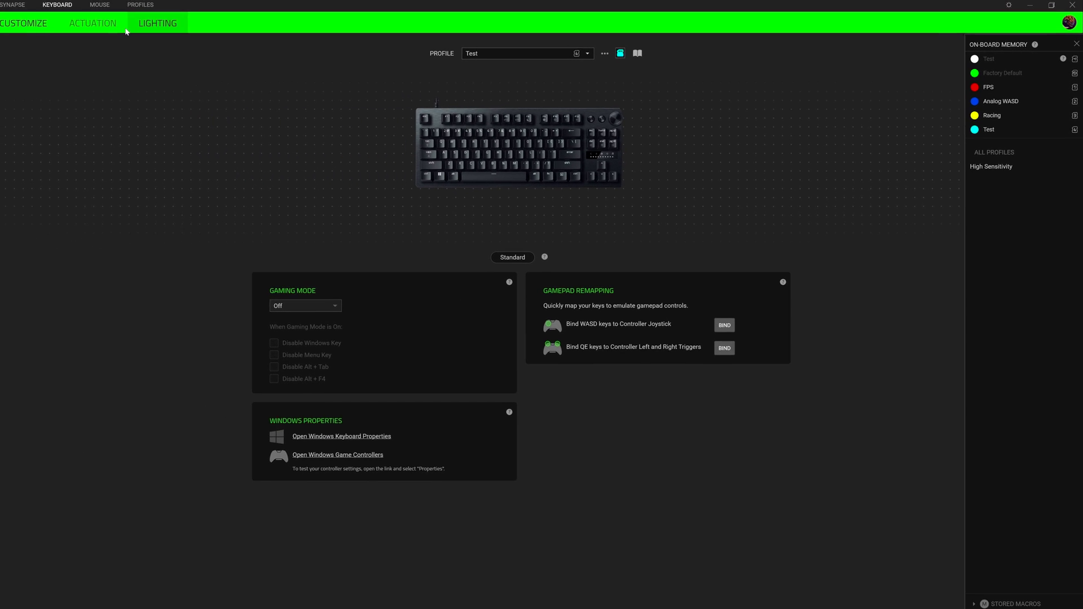
{"action": "left_click", "coordinate": [118, 27]}
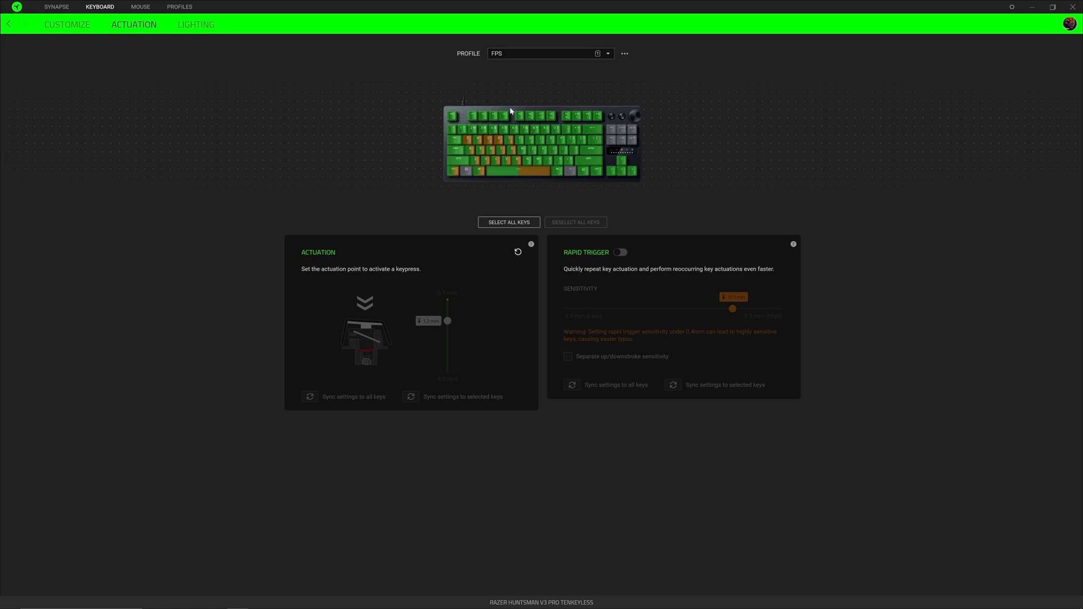
Step: Verify the FPS profile's space bar reads 2.0 mm actuation, rapid trigger 0.2 mm down and 0.6 mm up
{"action": "mouse_move", "coordinate": [514, 153]}
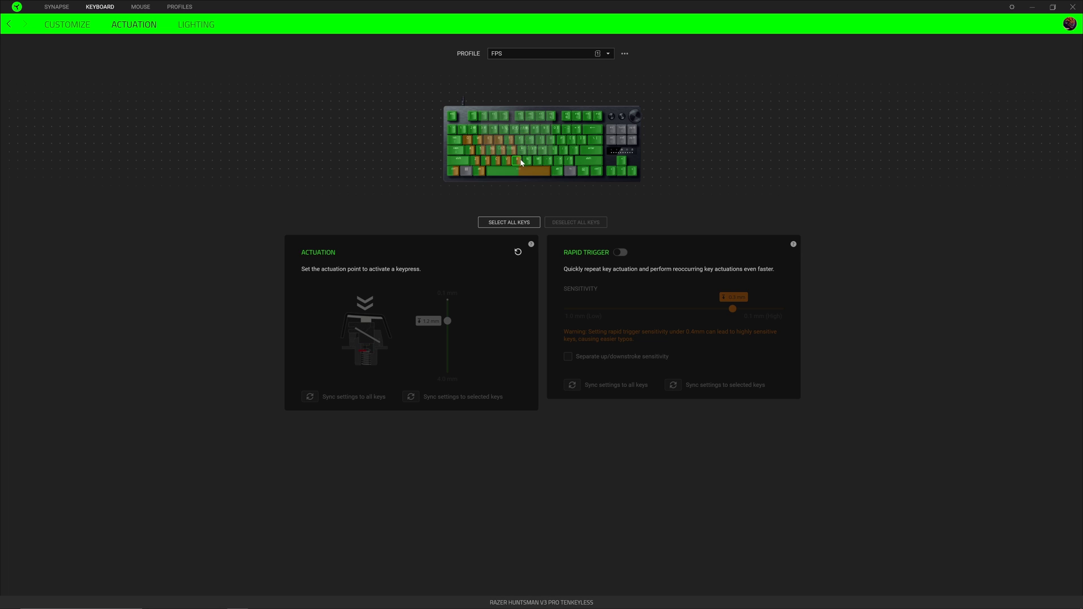
{"action": "mouse_move", "coordinate": [533, 172]}
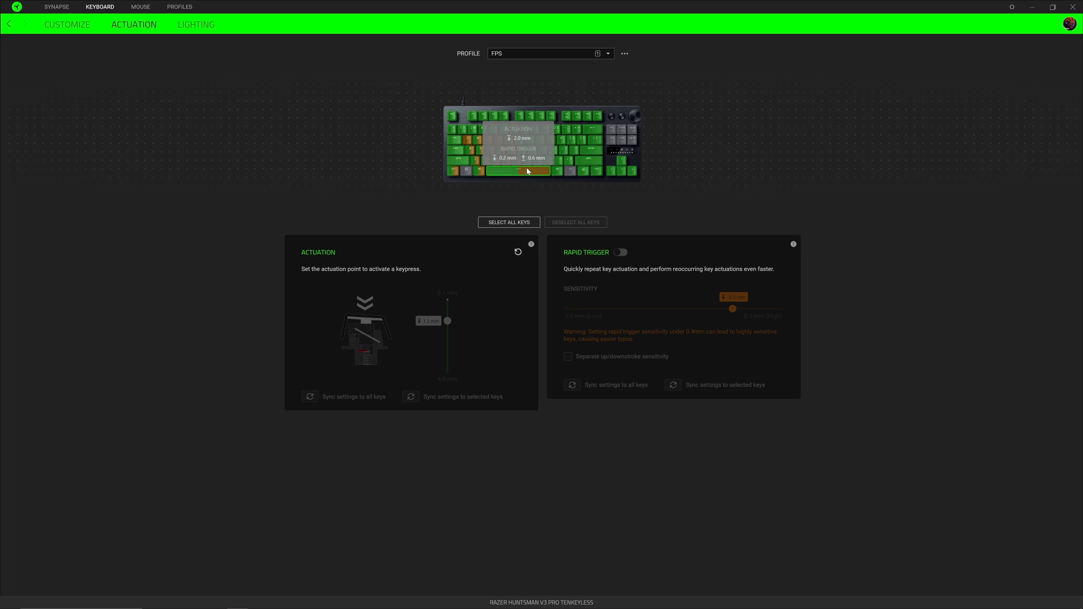